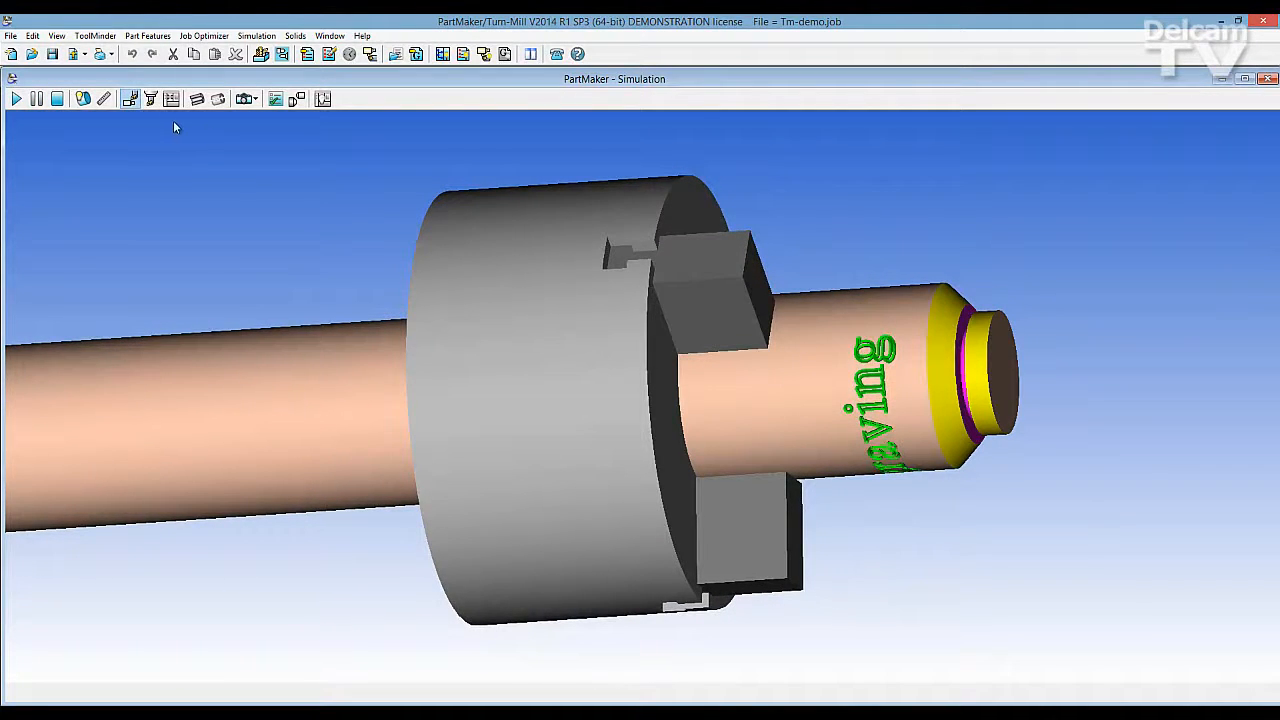
Examine the simulated engraved part and the spindle, stock and boundary settings of the TURN face window
left_click(84, 100)
middle_click_drag(306, 231, 299, 332)
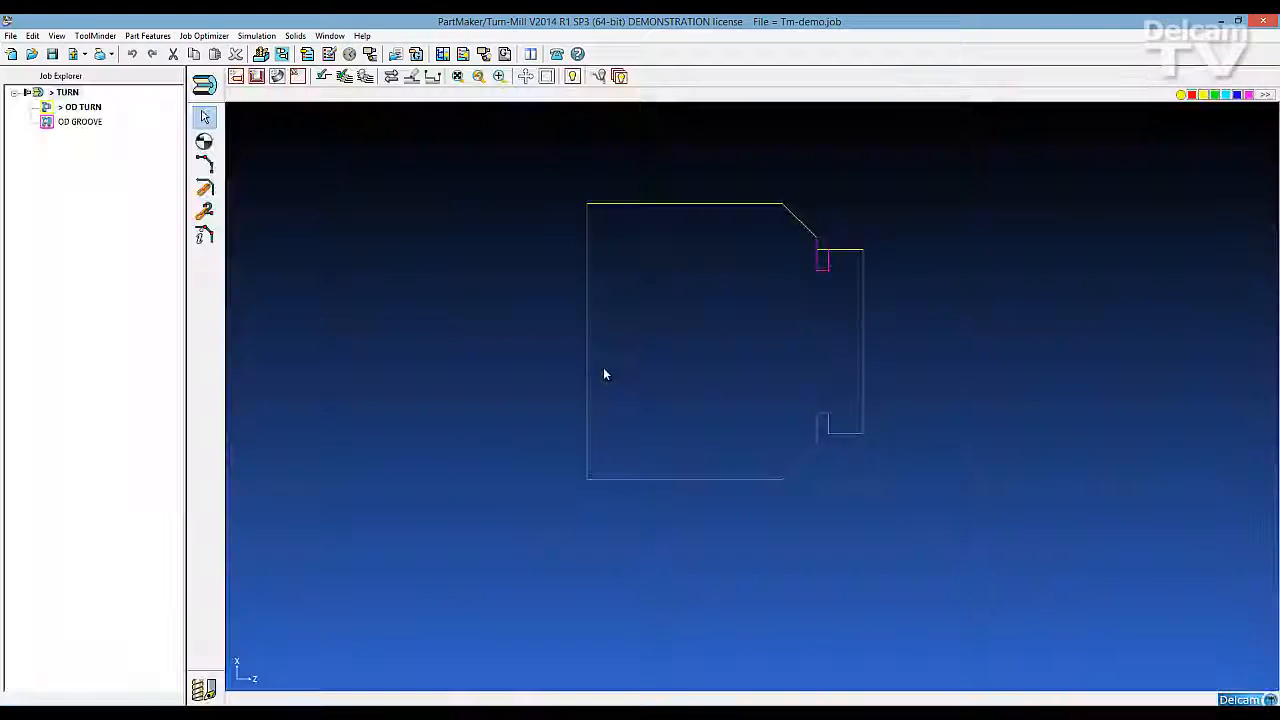
left_click(204, 85)
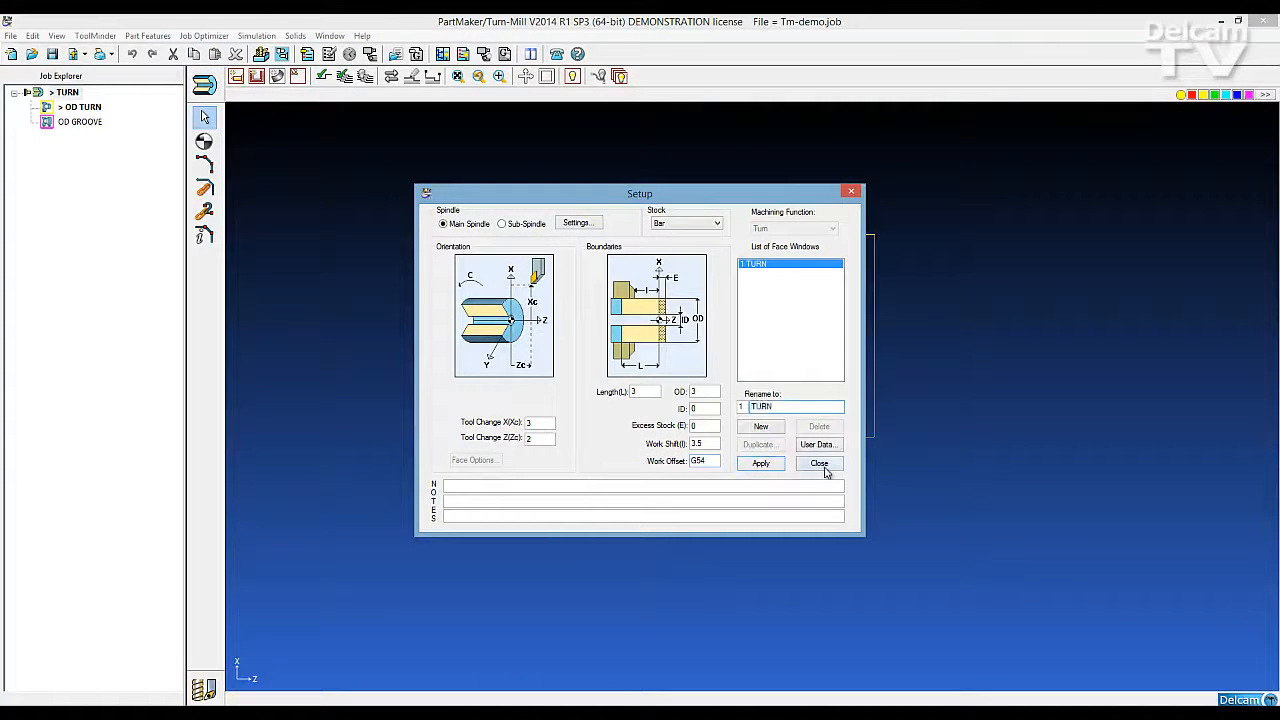
left_click(824, 466)
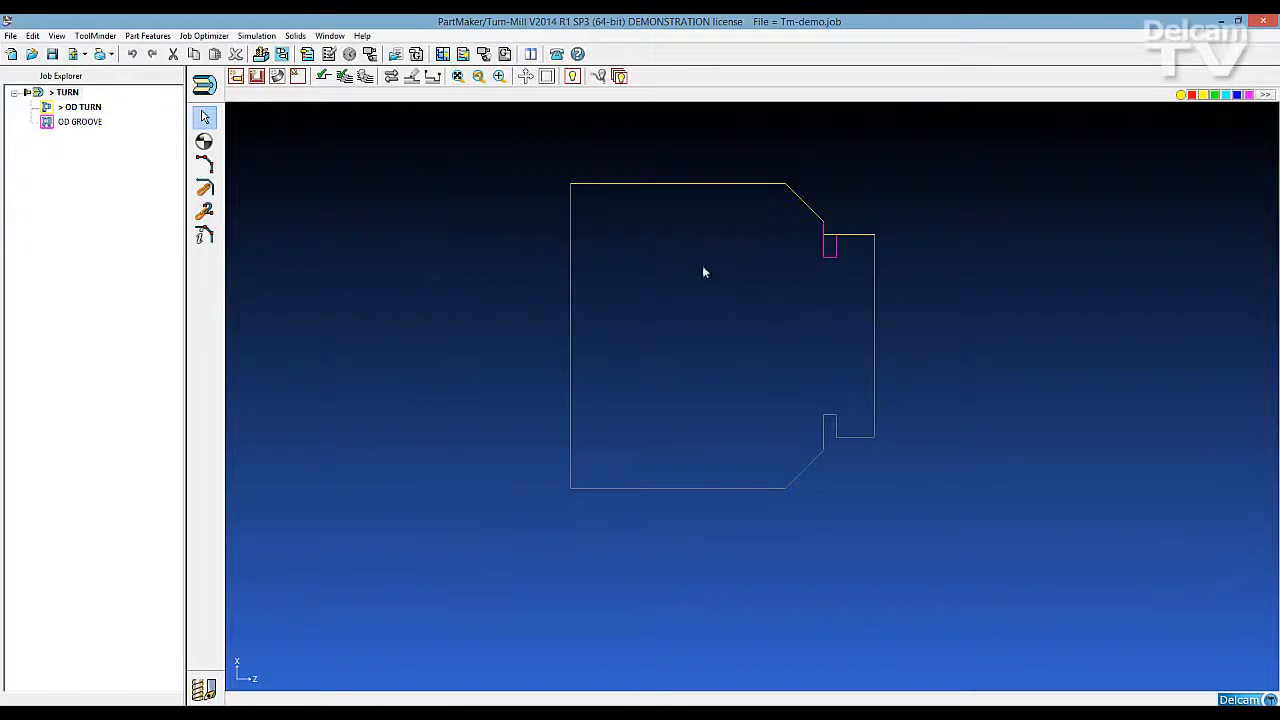
Display the solid model window together with the TURN face window and show the stock from the side
left_click(333, 36)
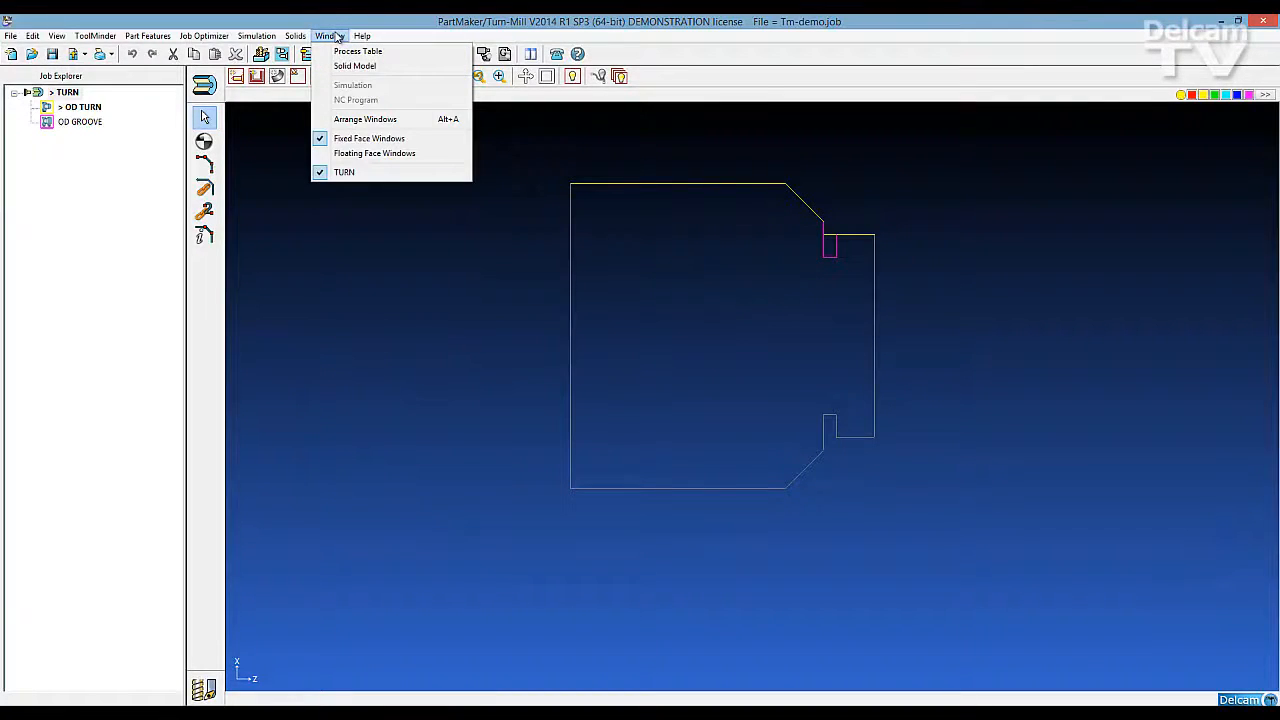
left_click(350, 66)
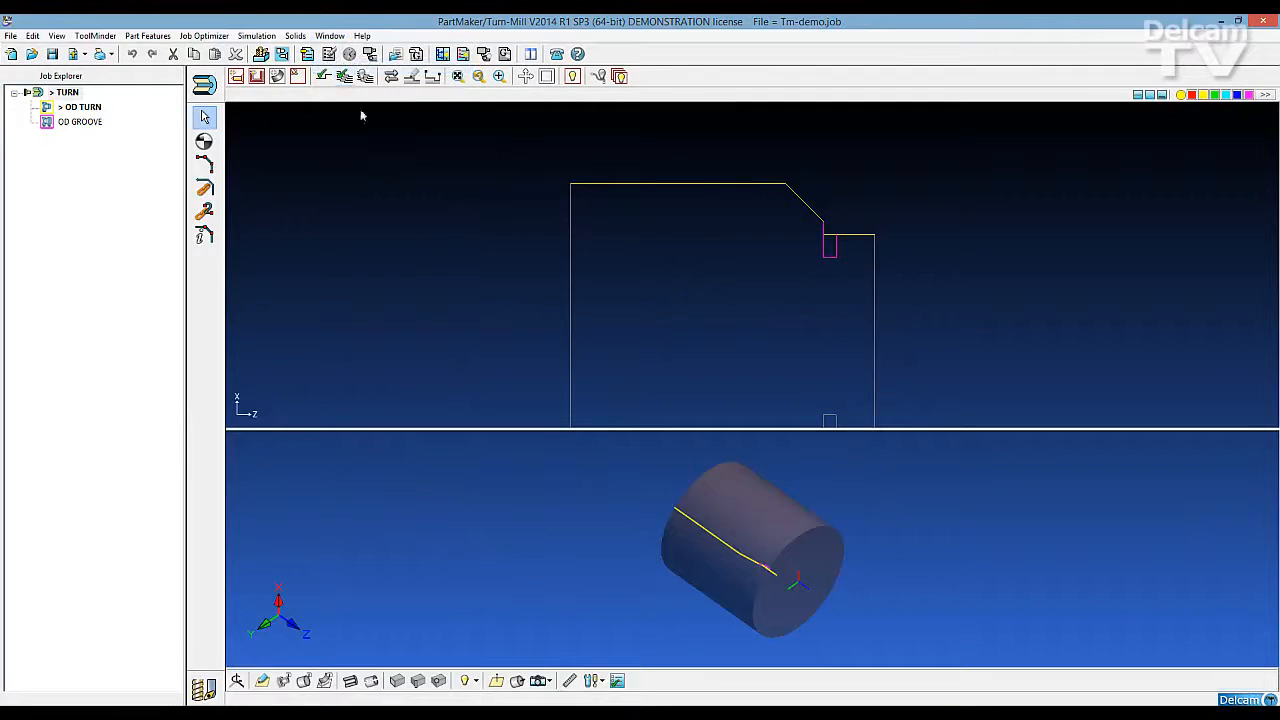
middle_click_drag(691, 610, 729, 466)
scroll(687, 370, "down", 2)
scroll(687, 370, "up", 2)
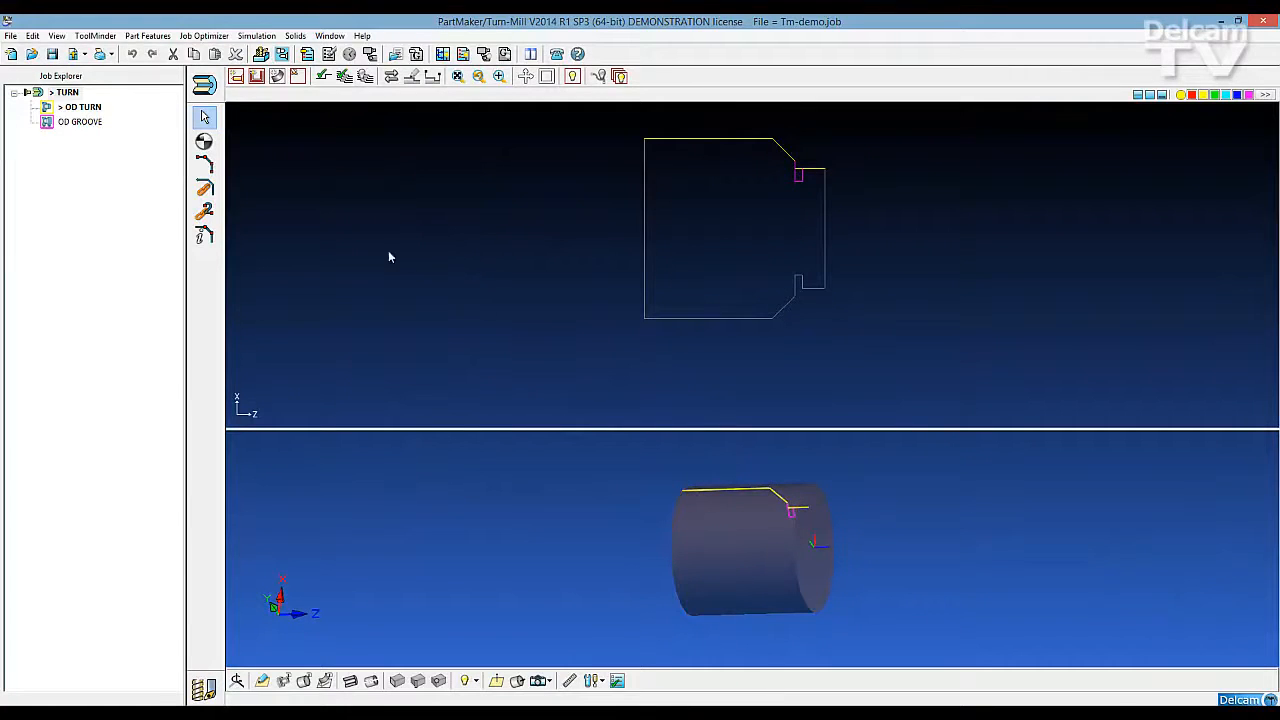
Add a new face window to the job setup with the Mill Cylinder machining function
left_click(208, 90)
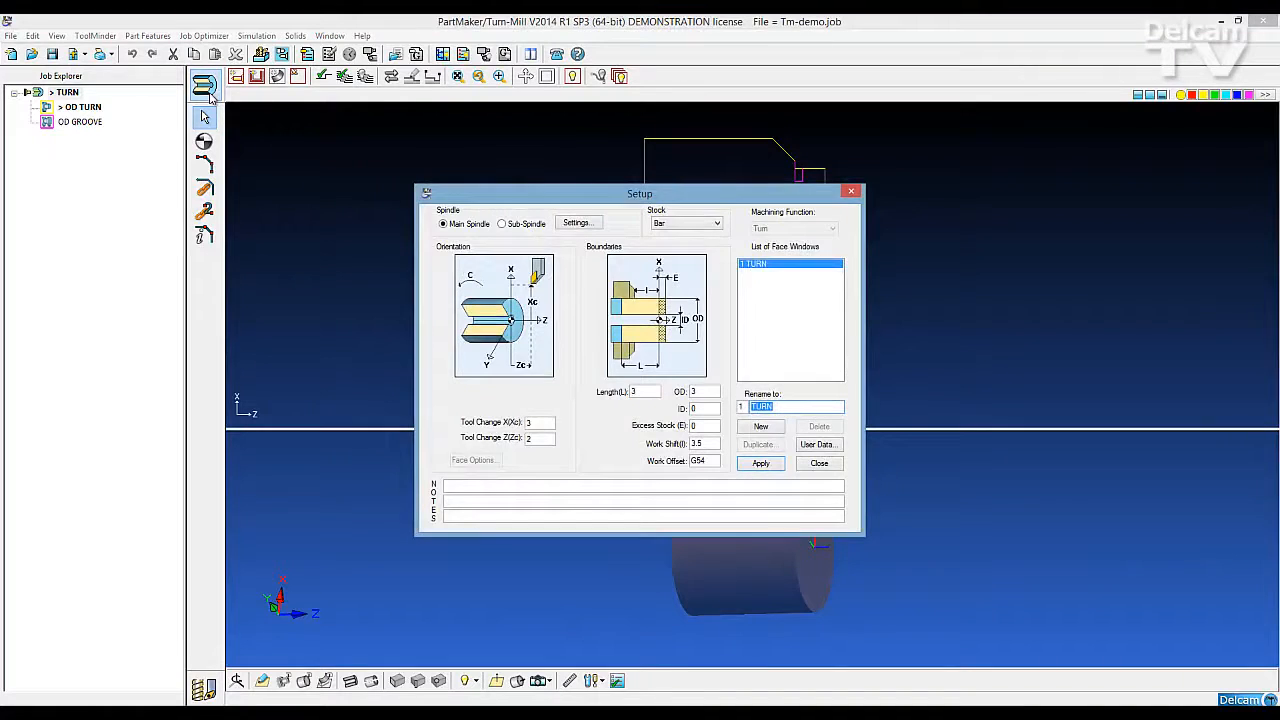
left_click(761, 426)
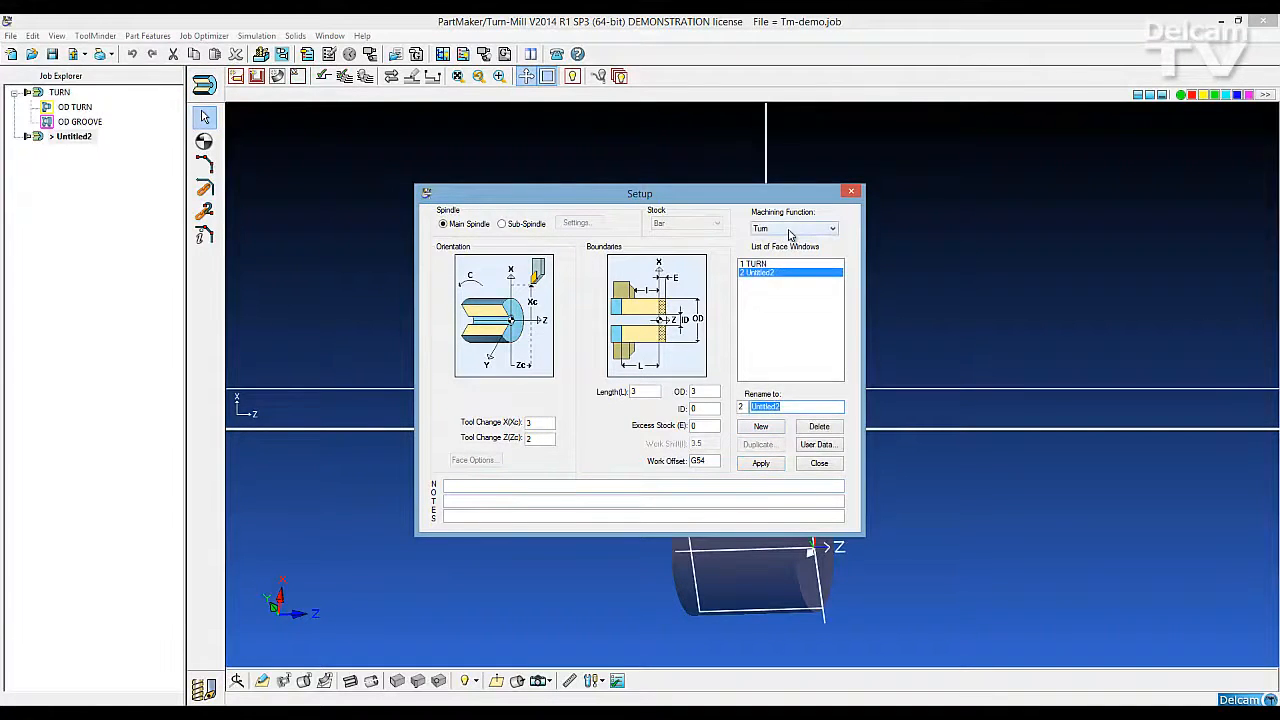
left_click(789, 230)
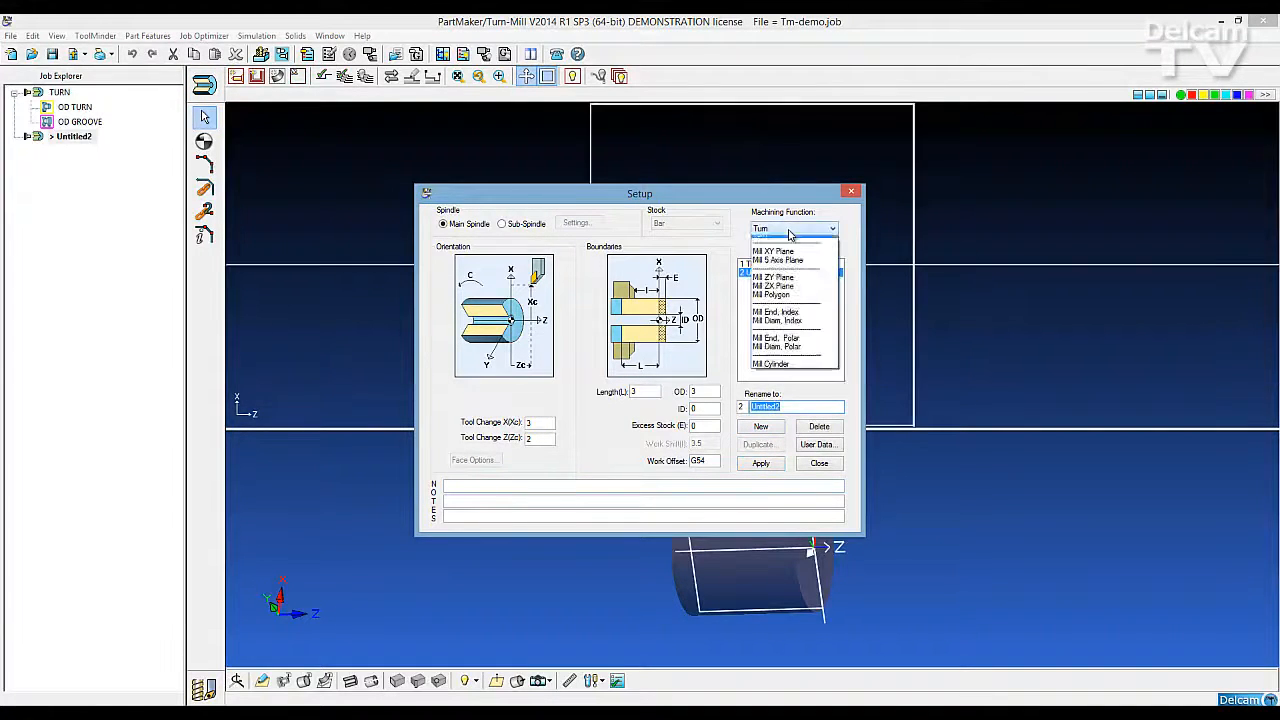
left_click(790, 370)
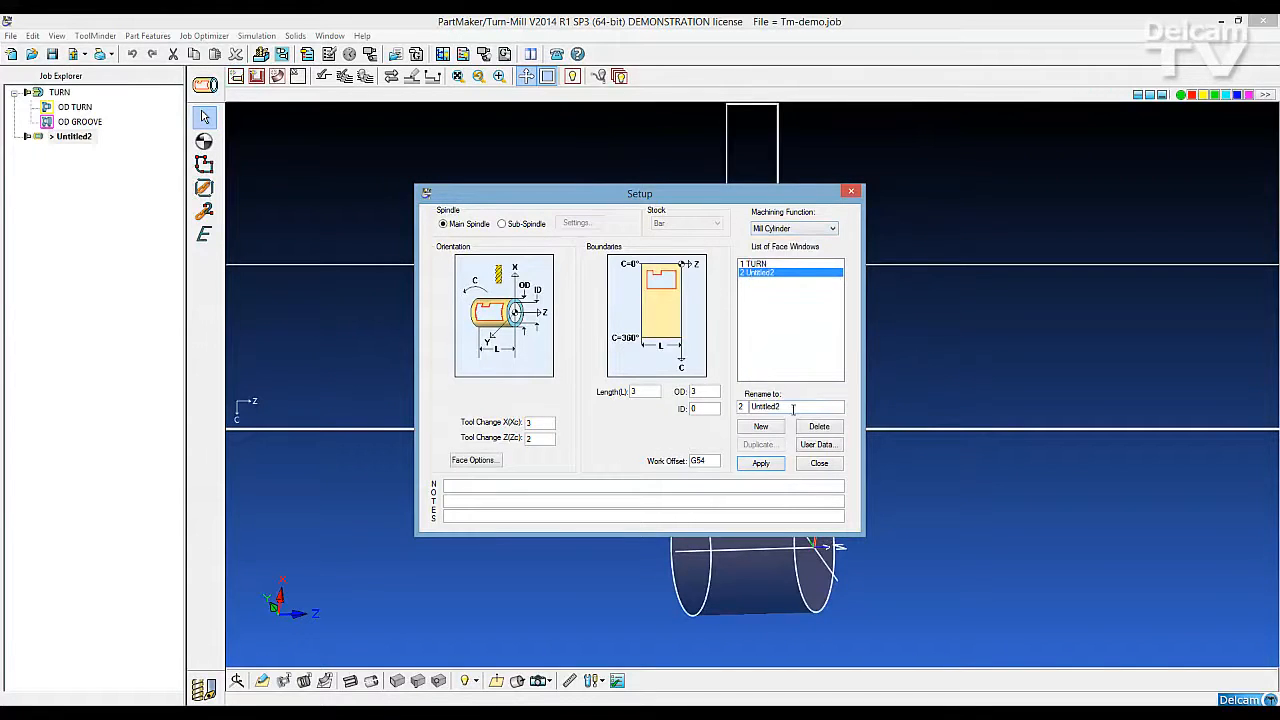
Rename the new face window OD Engrave, apply the setup and close it
double_click(790, 407)
type("OD Engrave")
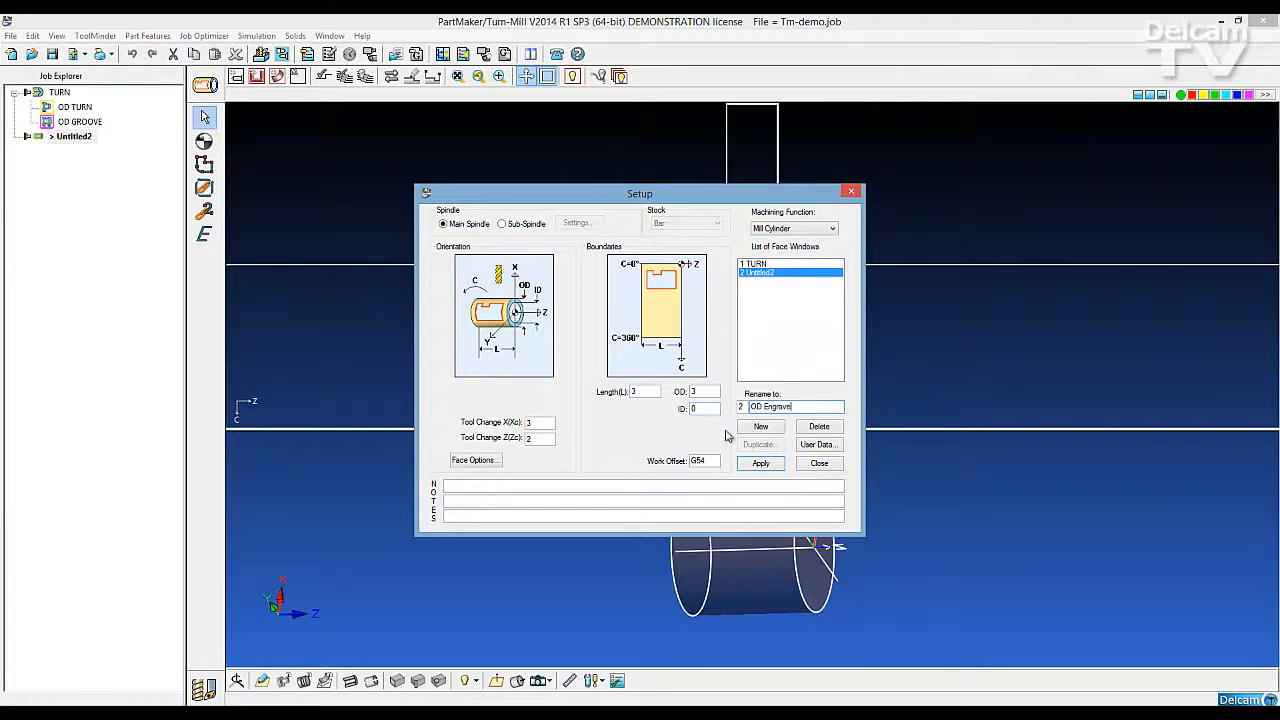
left_click(761, 464)
left_click(818, 464)
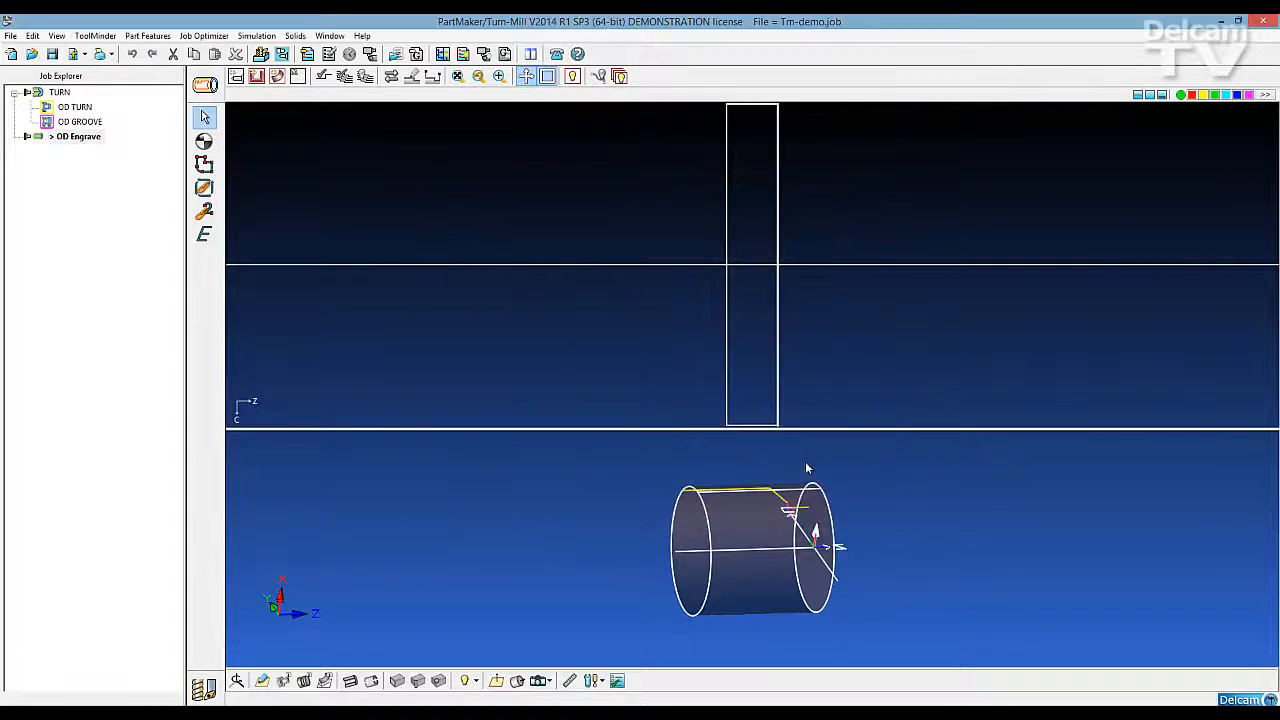
In CAD mode, place a text note reading "Engraving" inside the unrolled cylinder outline of the OD Engrave face
left_click(204, 690)
left_click(197, 315)
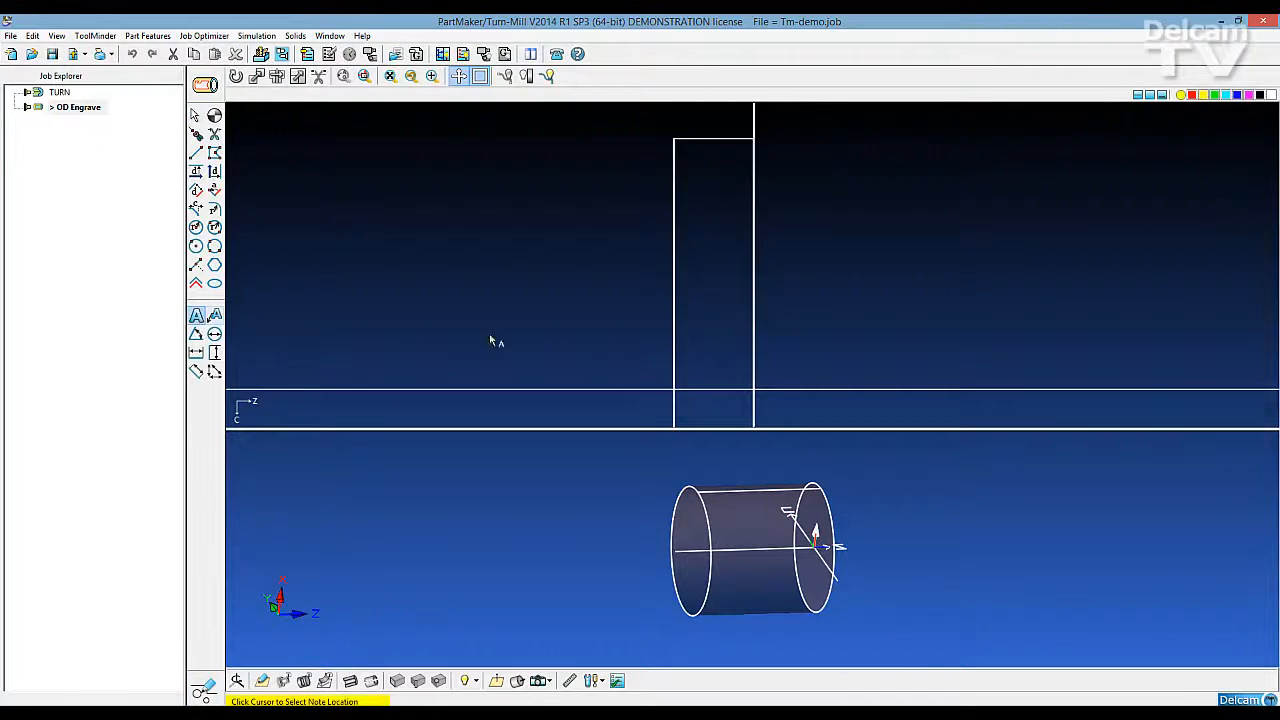
left_click(688, 303)
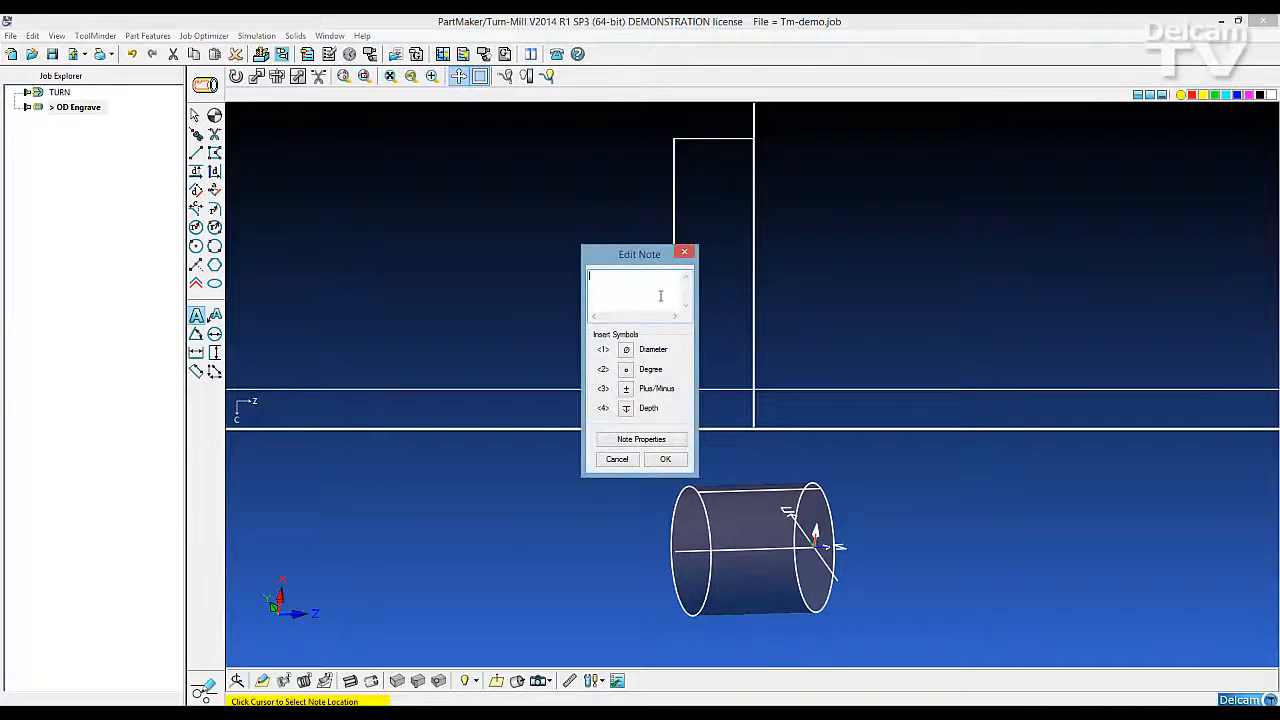
type("Engraving")
Switch the note to a user-defined font and choose Times New Roman
left_click(617, 446)
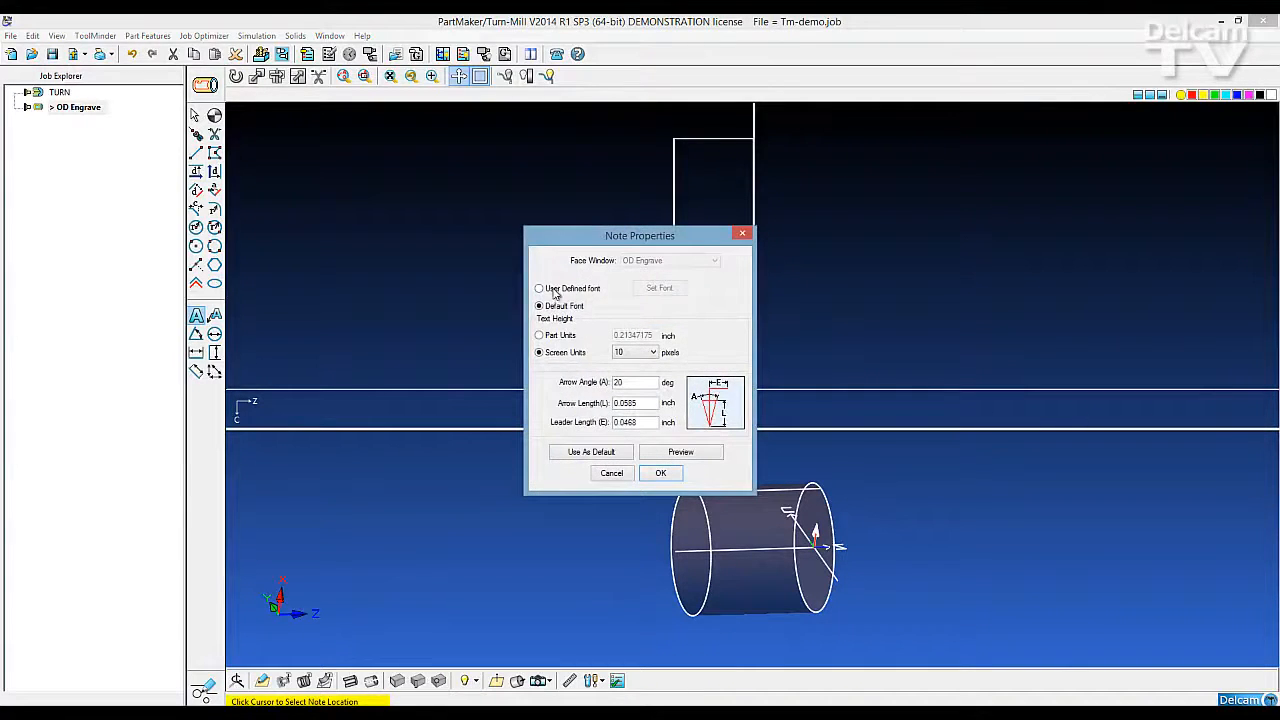
left_click(553, 290)
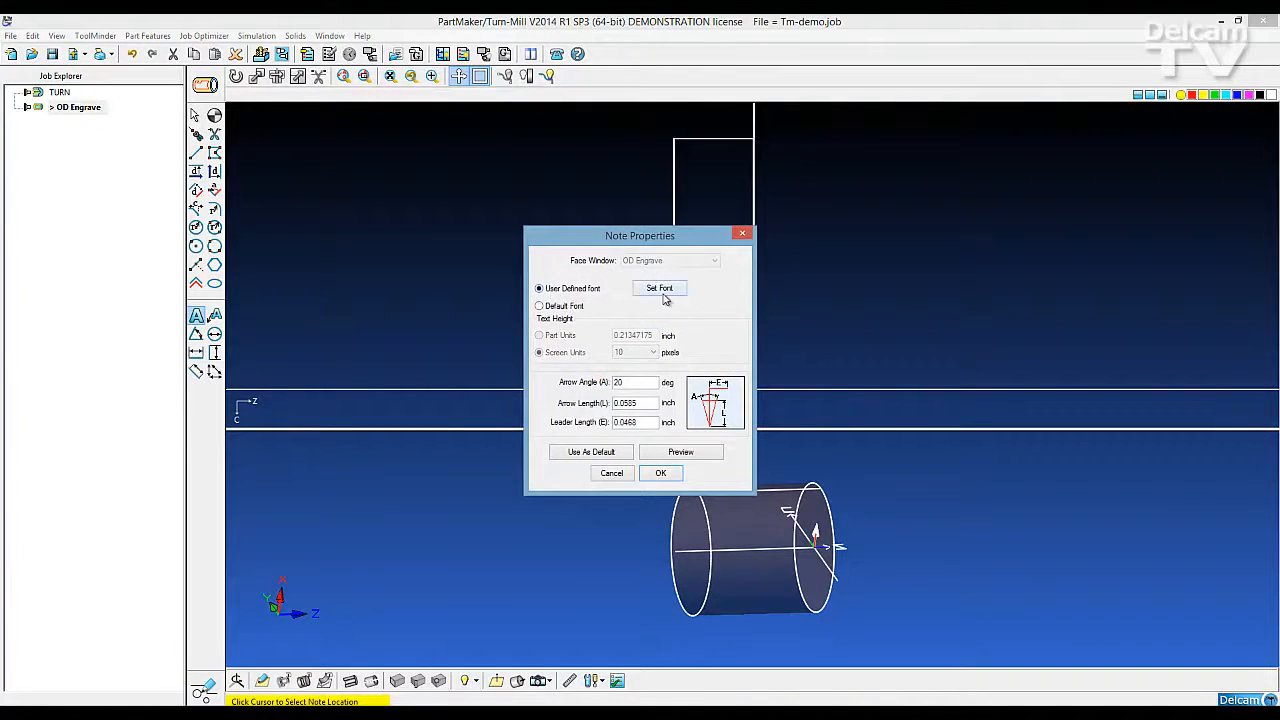
left_click(659, 288)
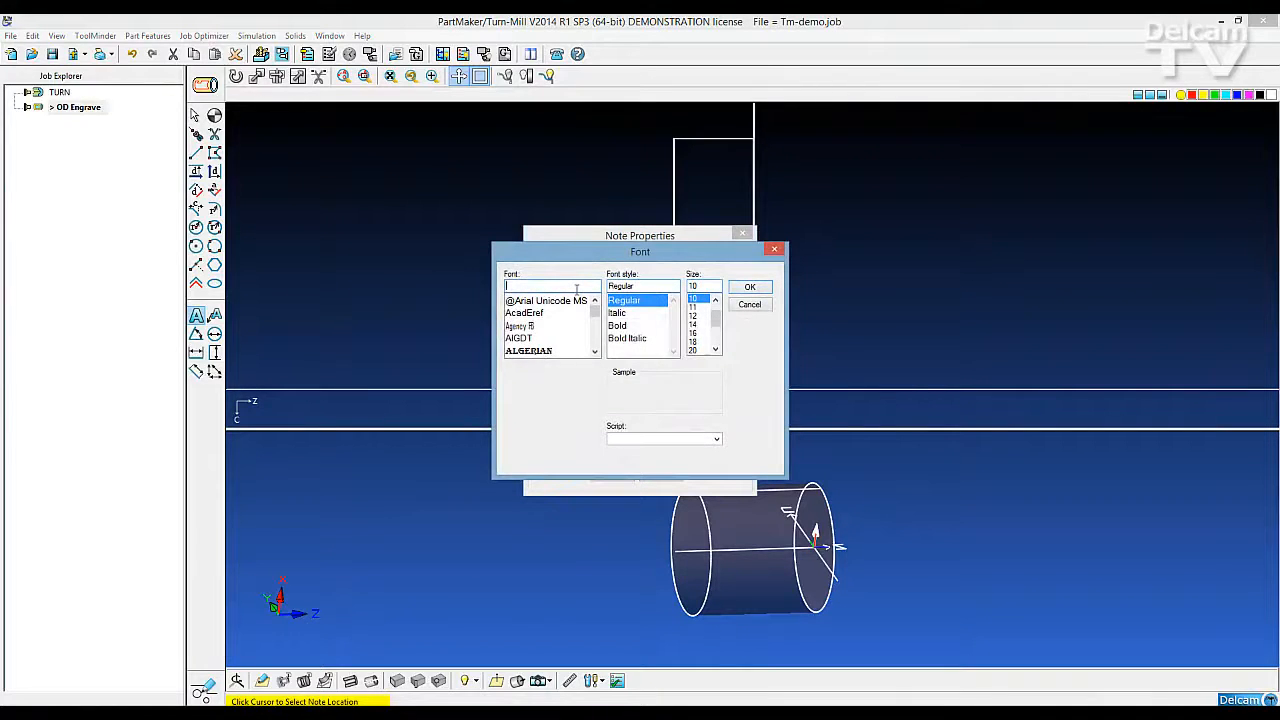
type("Ti")
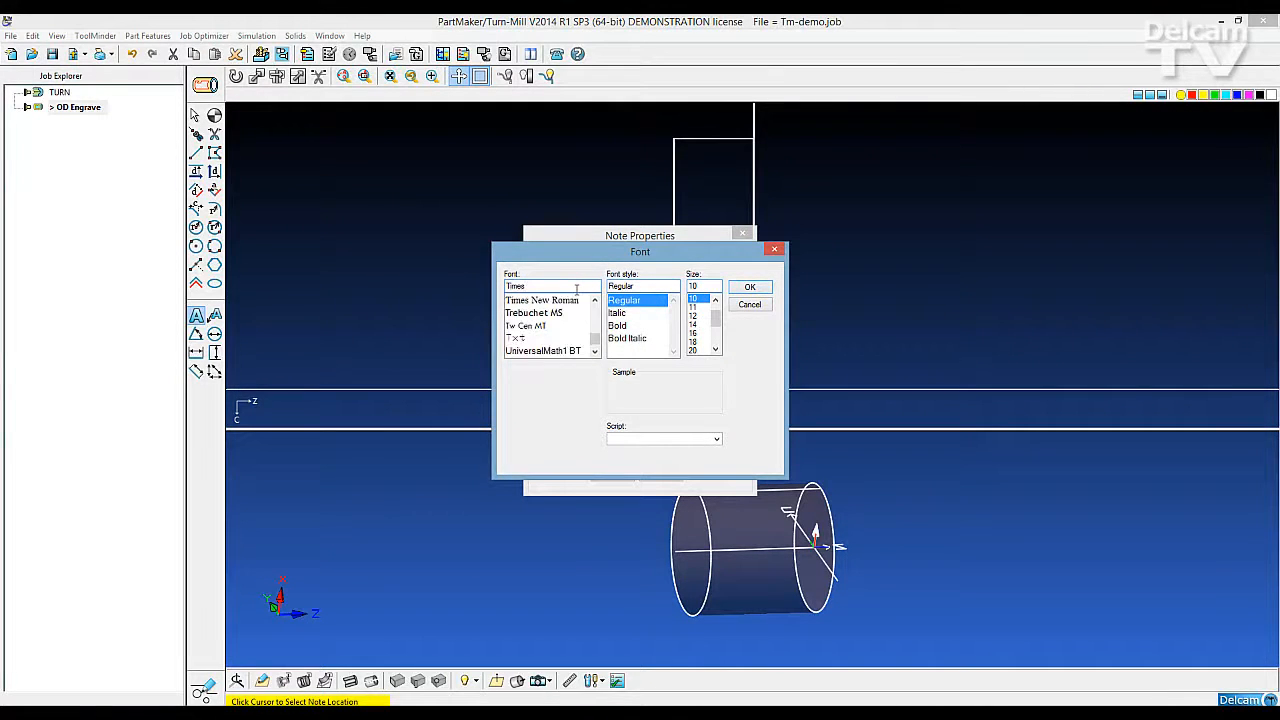
type("mes")
left_click(562, 301)
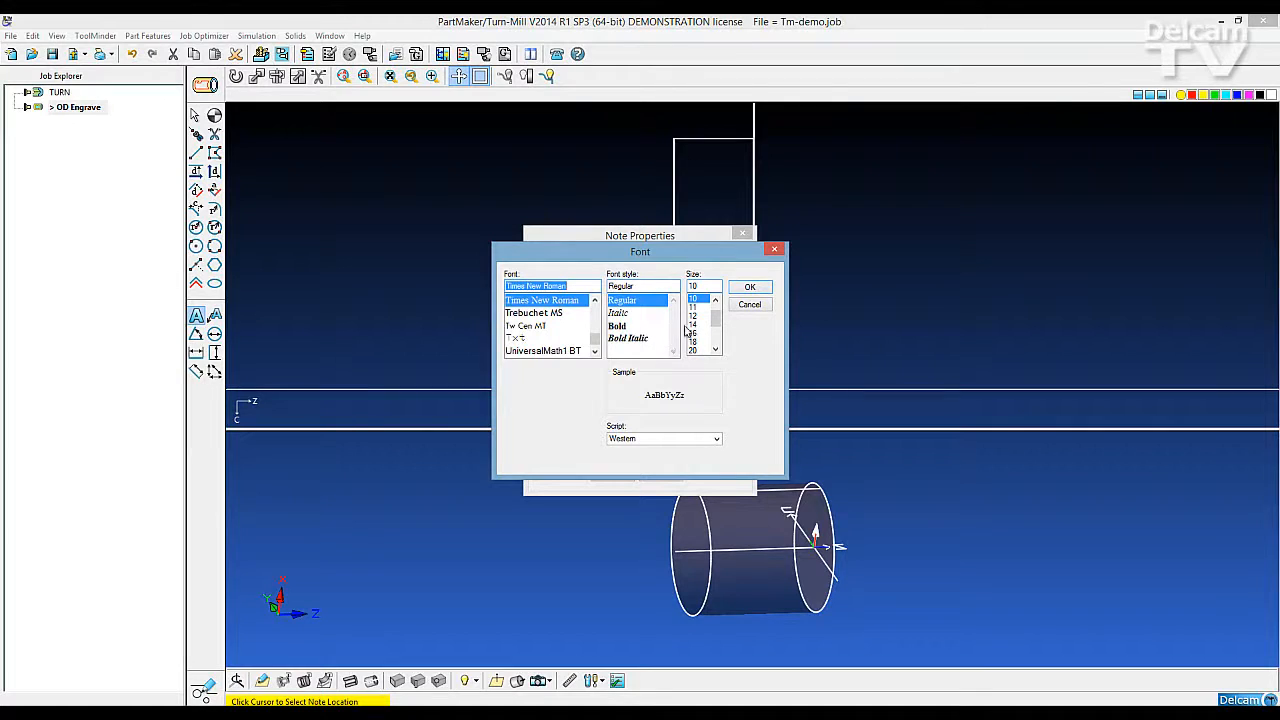
Set the note's font size to 36 and finish placing the note
double_click(711, 287)
type("3")
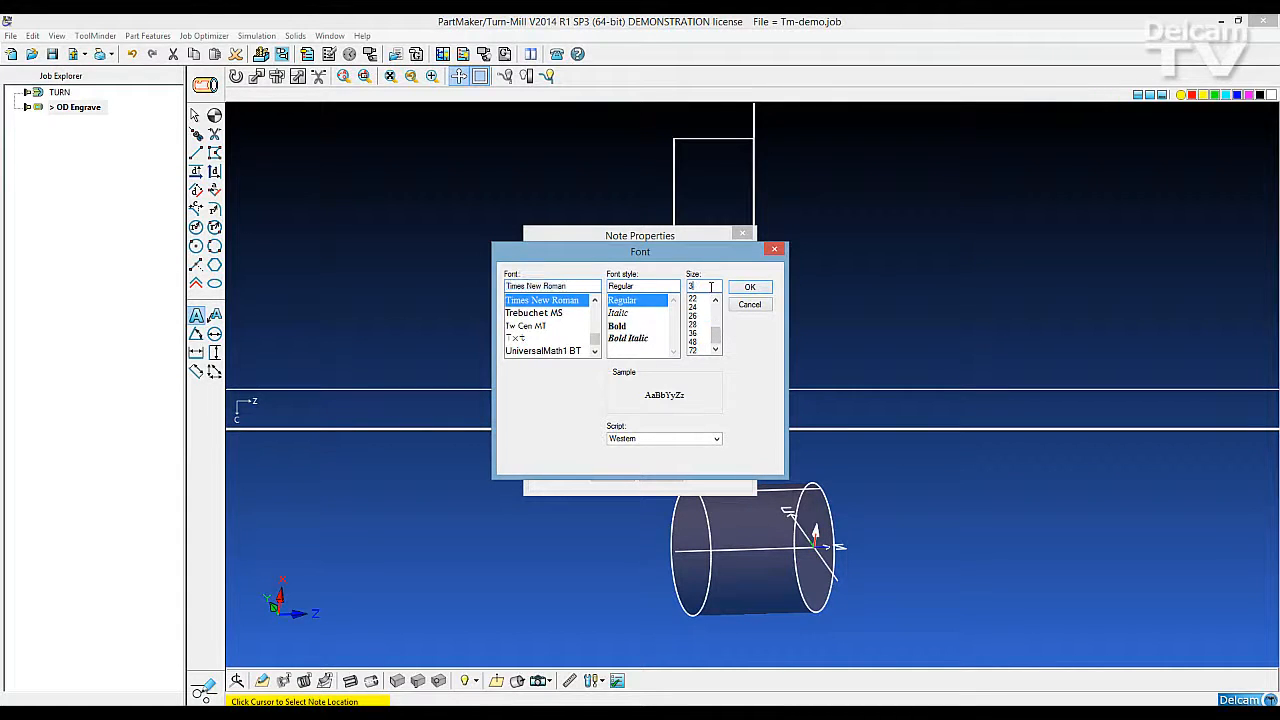
type("6")
left_click(749, 287)
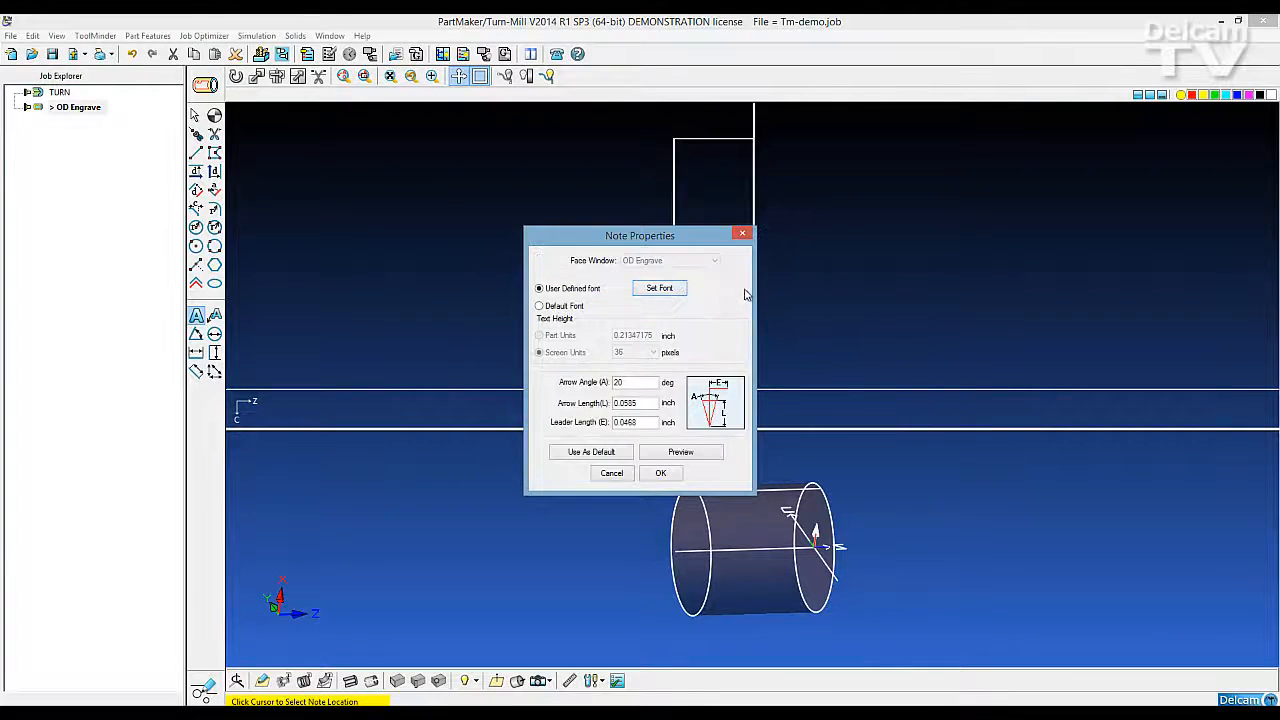
left_click(661, 474)
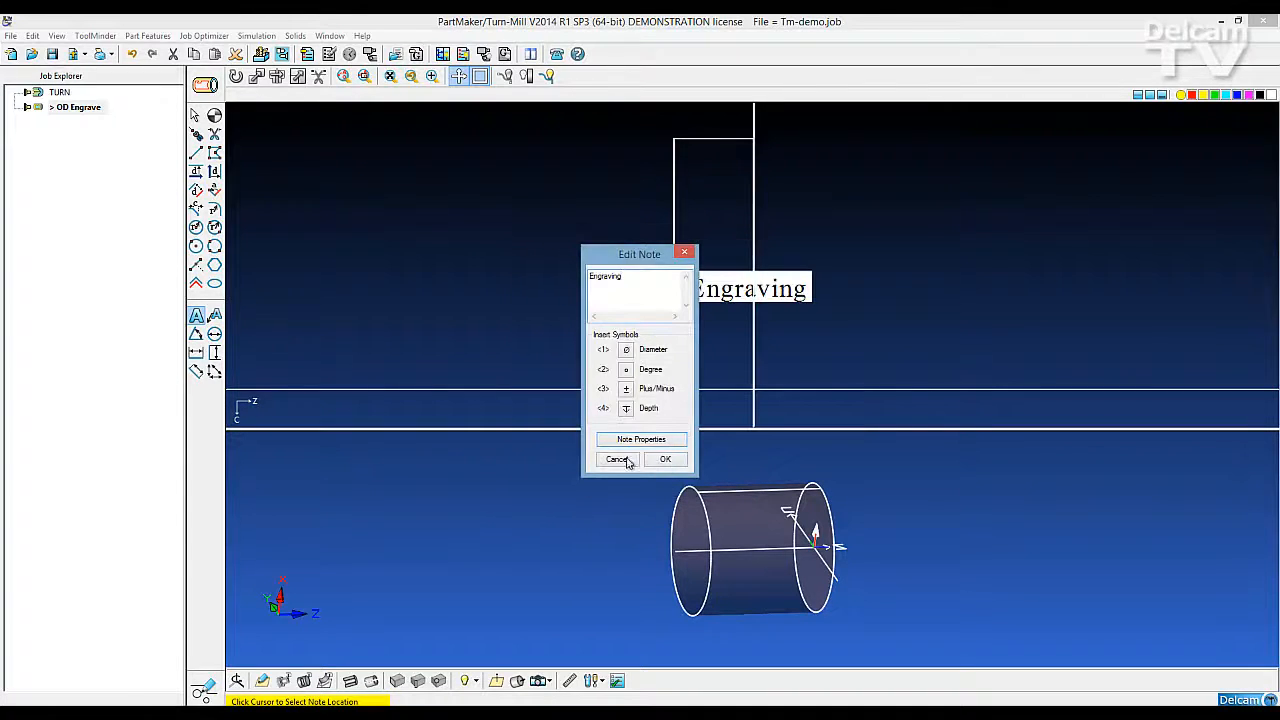
left_click(663, 460)
left_click(195, 115)
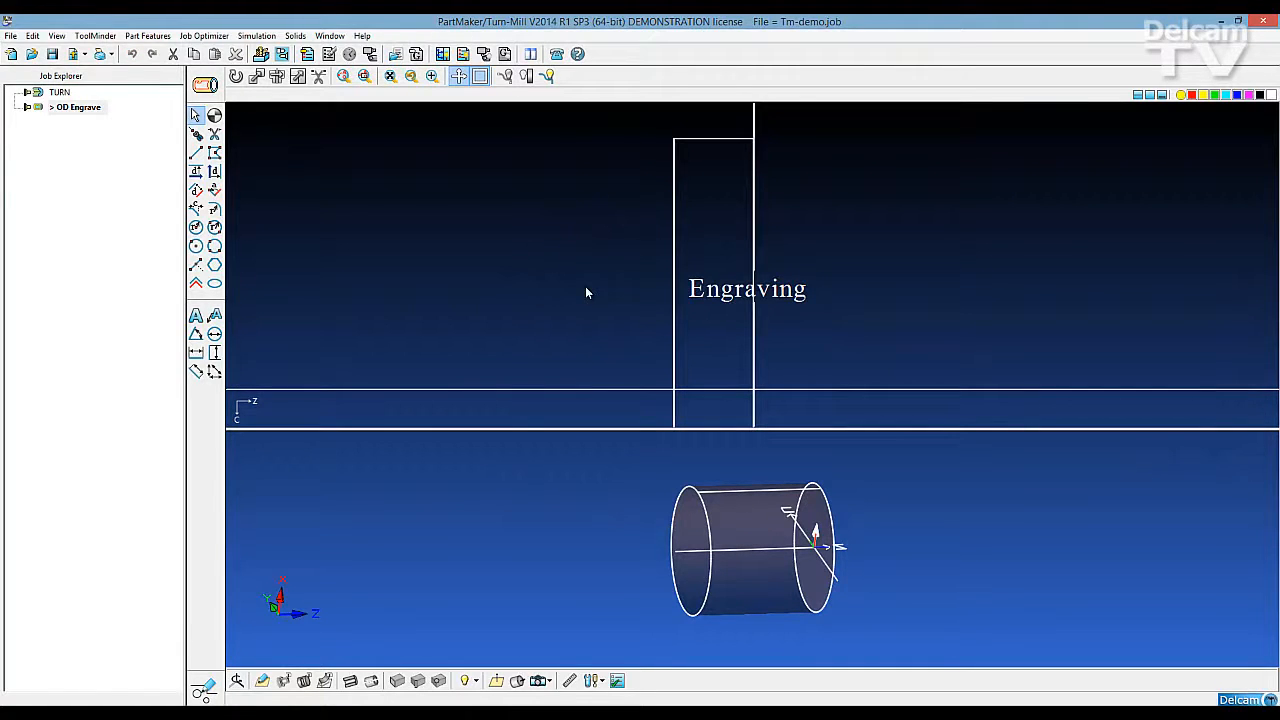
Have notes shown in CAM mode and return from CAD mode to CAM mode
left_click(57, 36)
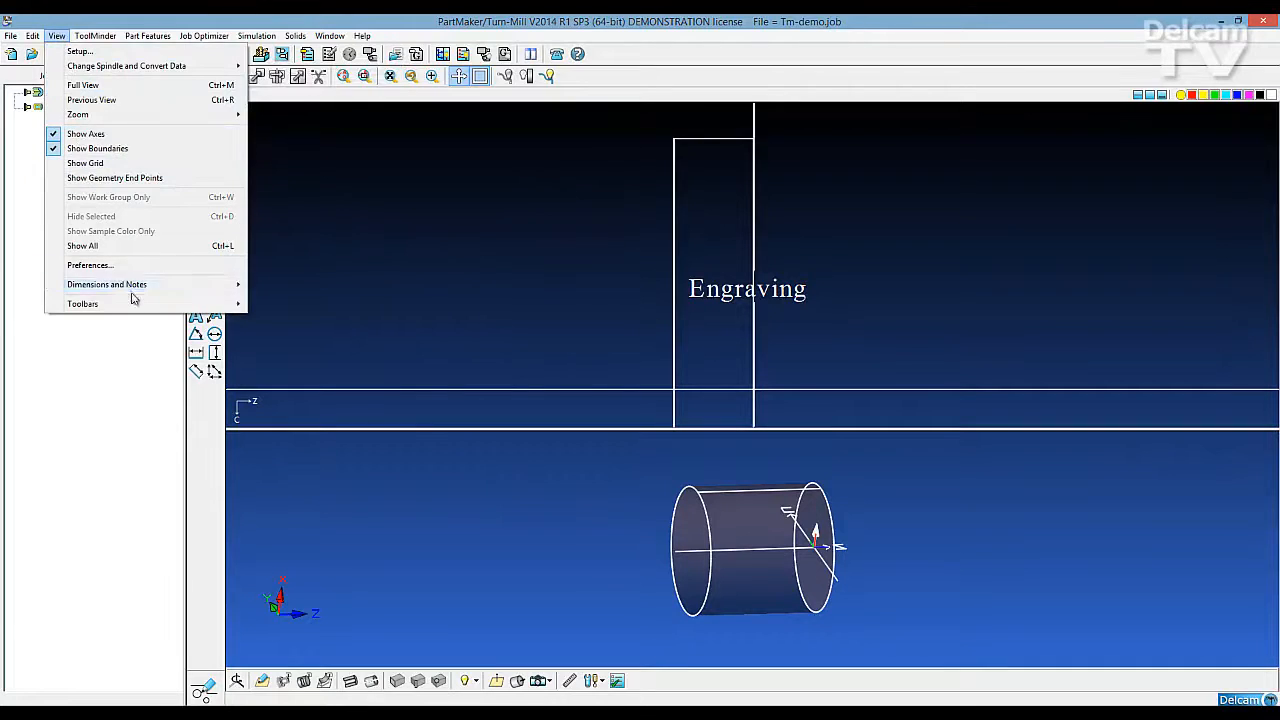
mouse_move(137, 291)
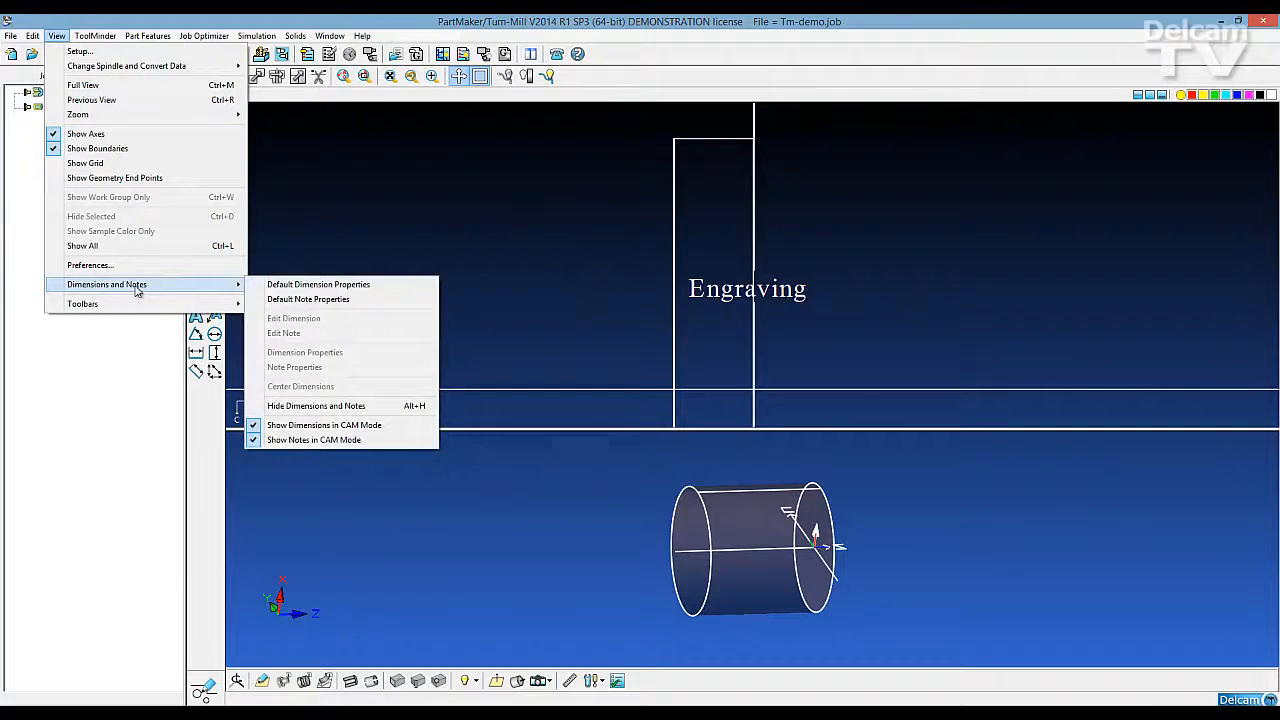
left_click(323, 443)
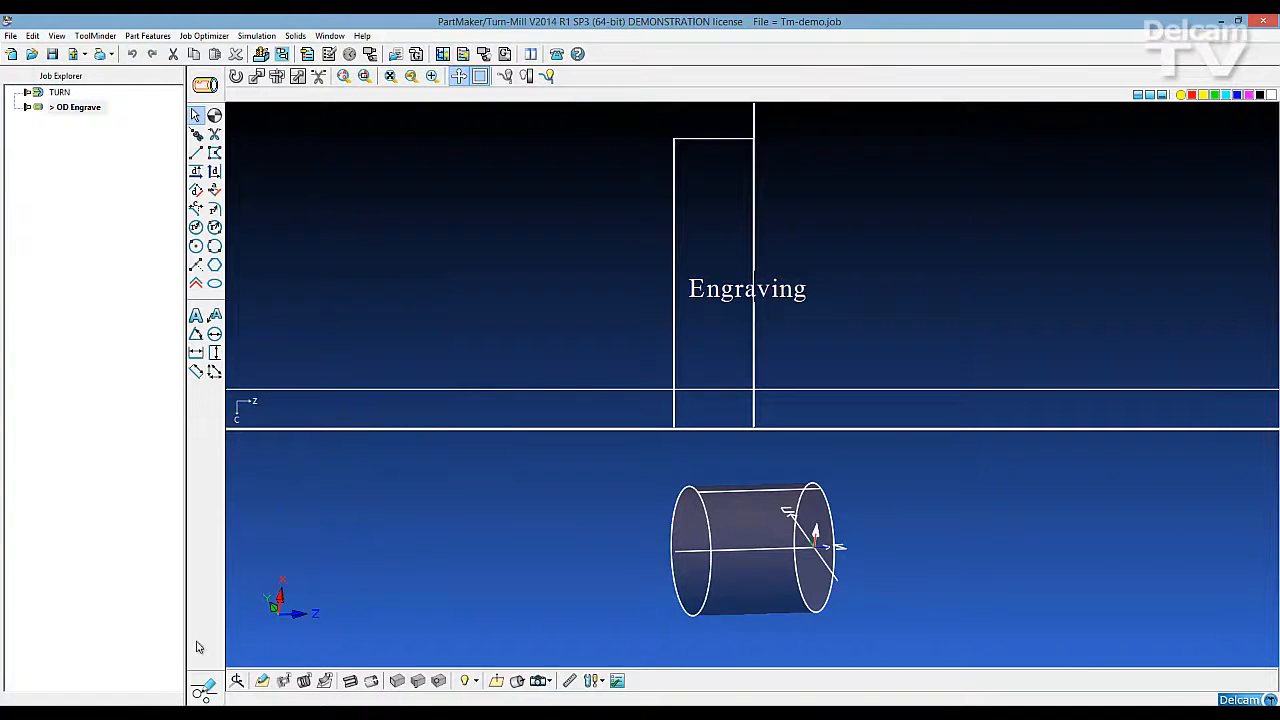
left_click(204, 690)
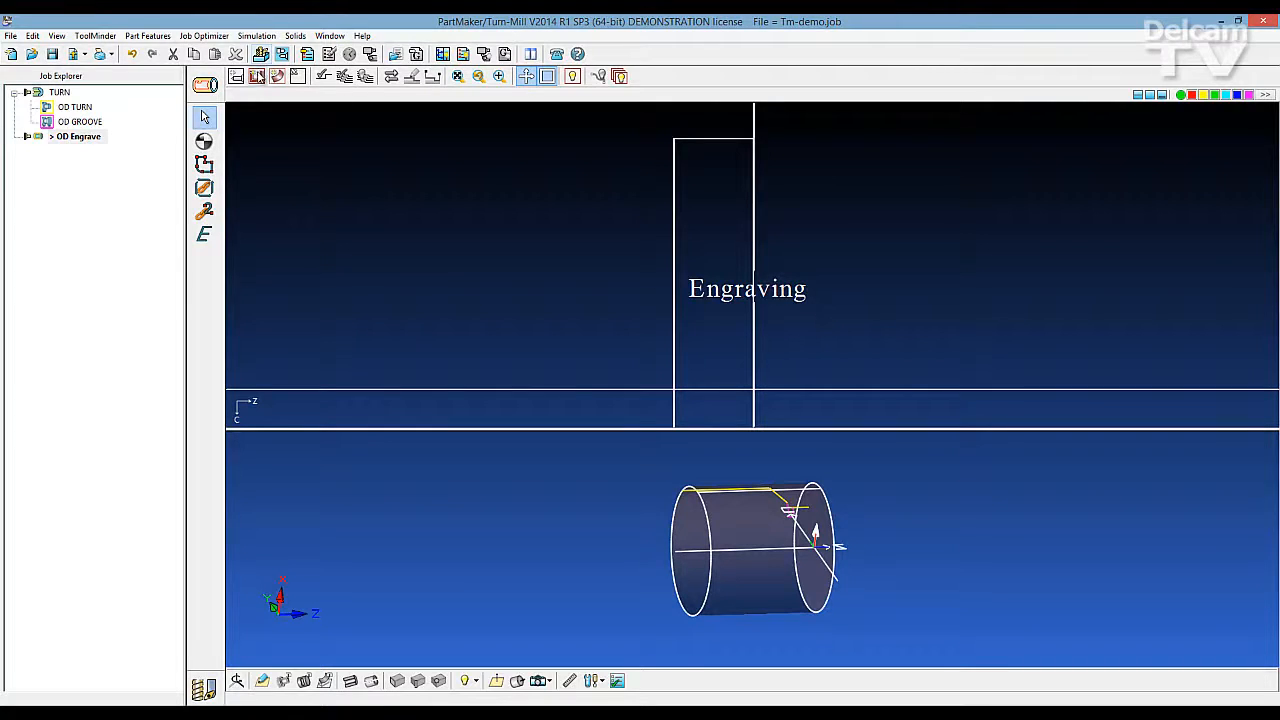
Create a Contour Mill profile group with an X_Depth of 0.02 and assign the spot drill T009 (Scribe) for roughing
left_click(256, 78)
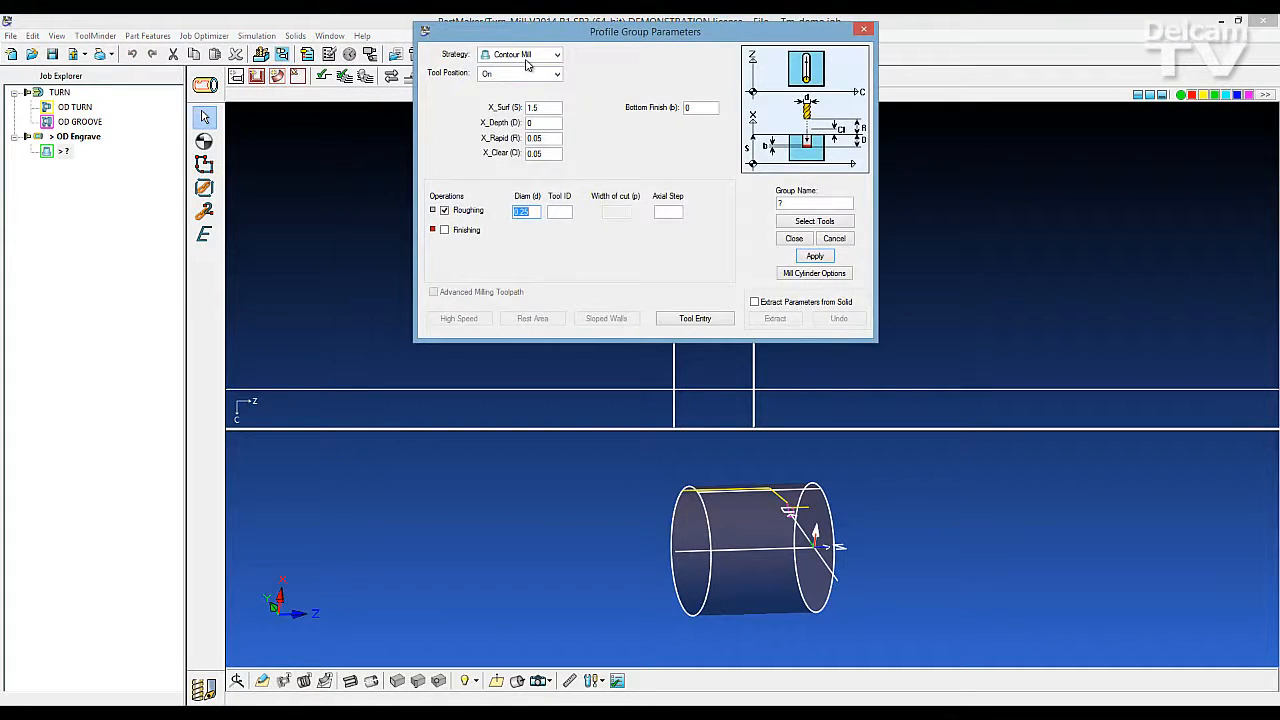
left_click(544, 123)
left_click(790, 222)
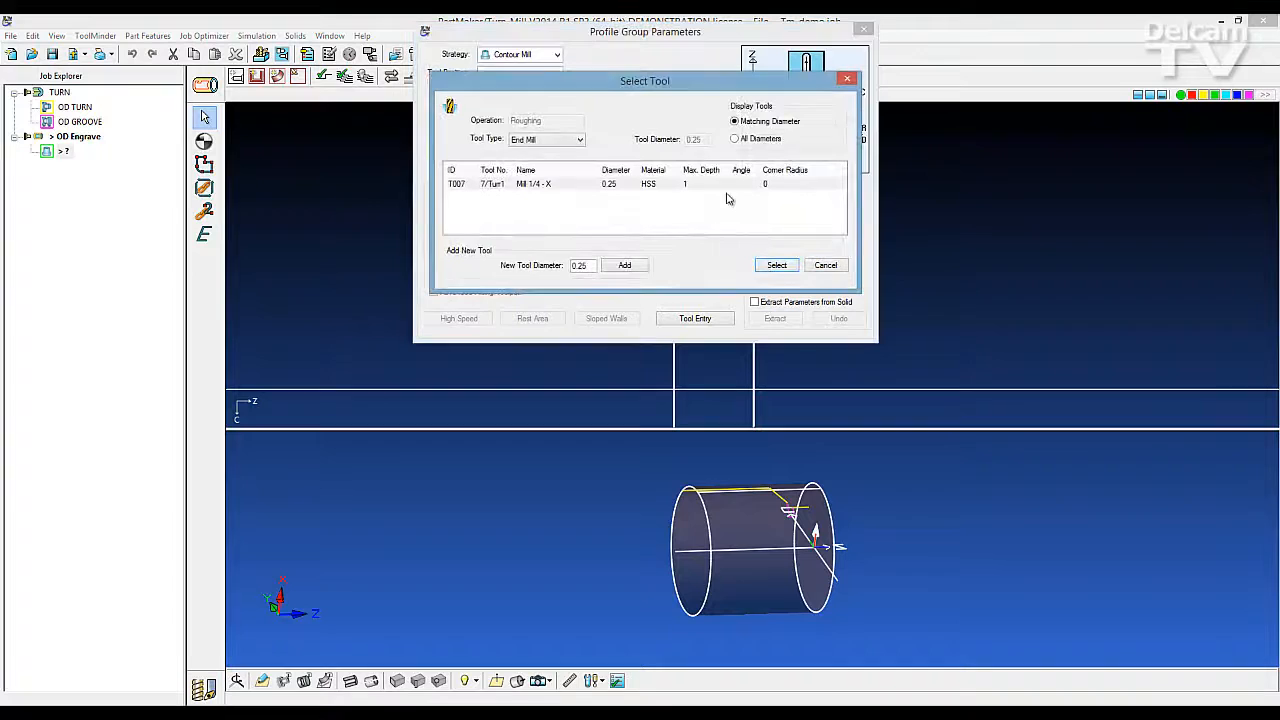
left_click(579, 141)
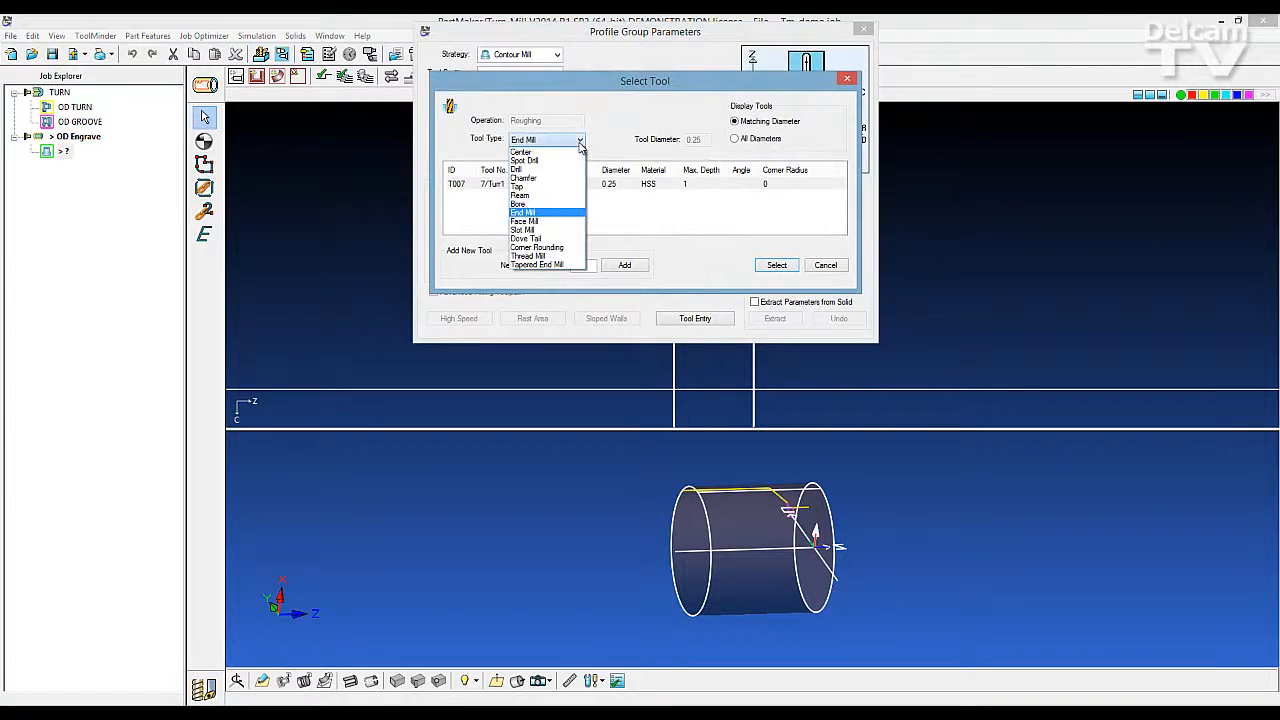
left_click(540, 160)
left_click(735, 138)
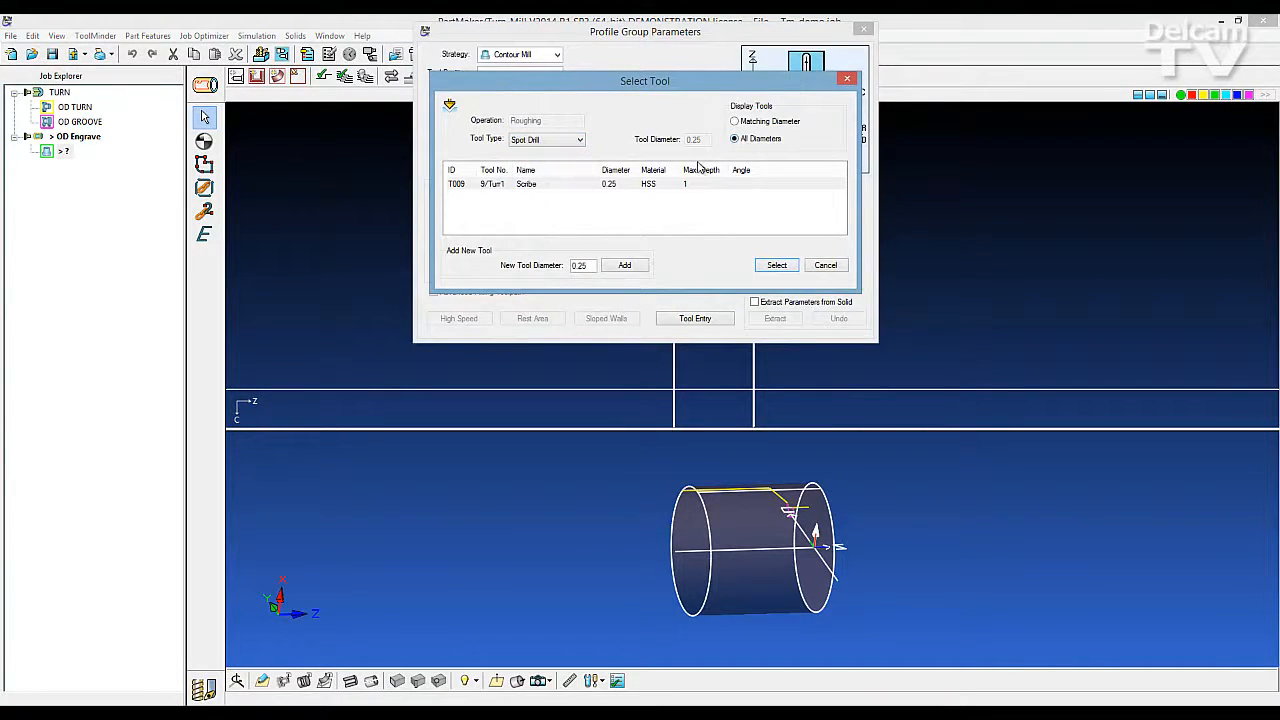
left_click(653, 188)
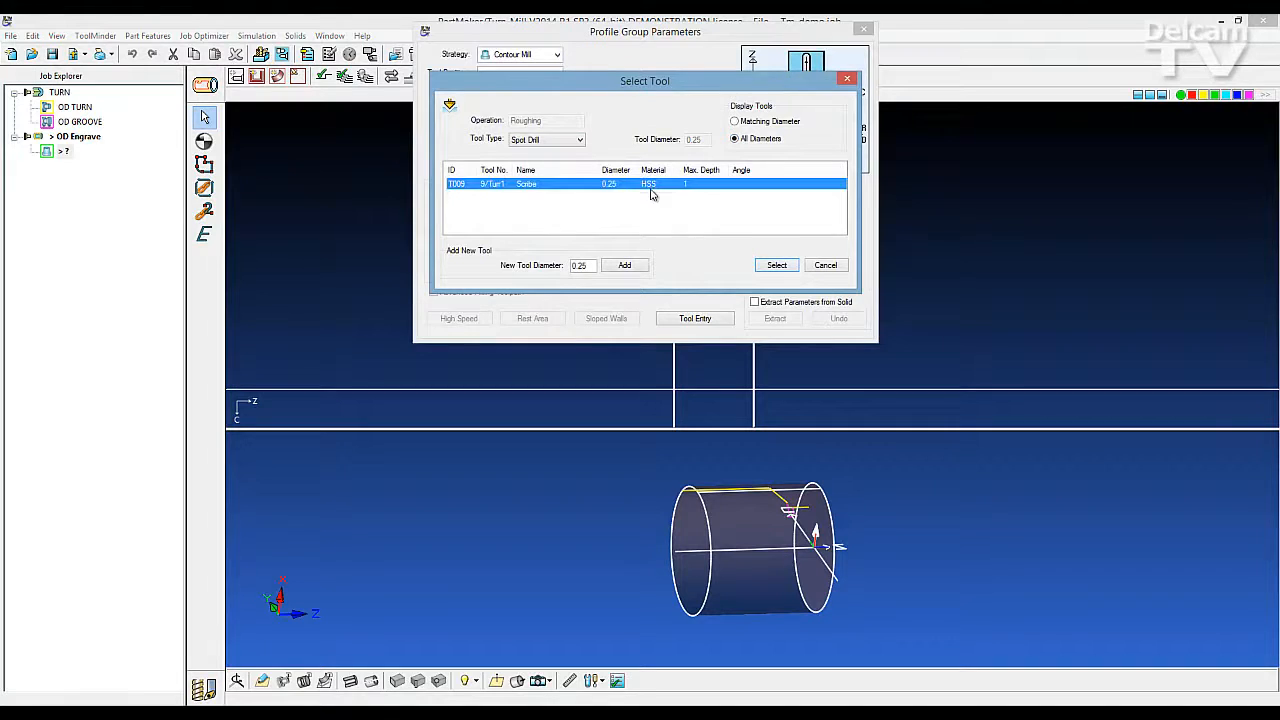
left_click(779, 267)
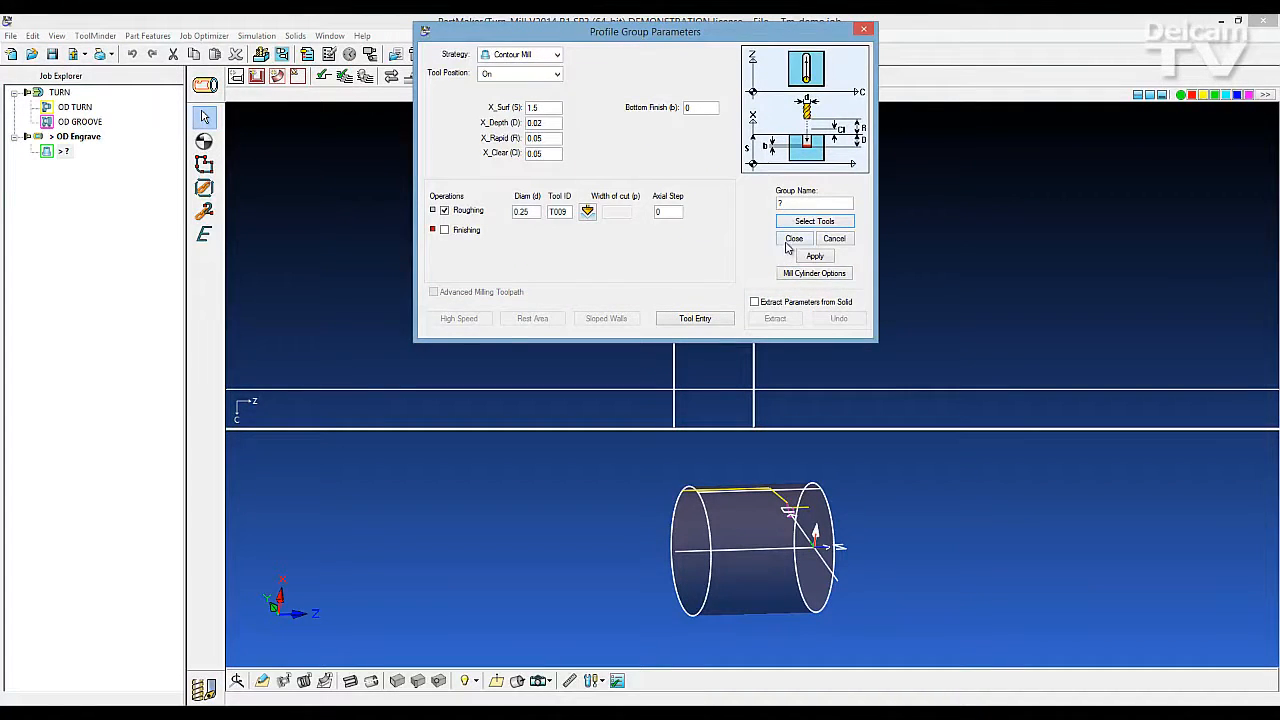
Name the profile group Engrave and close its parameters
double_click(790, 204)
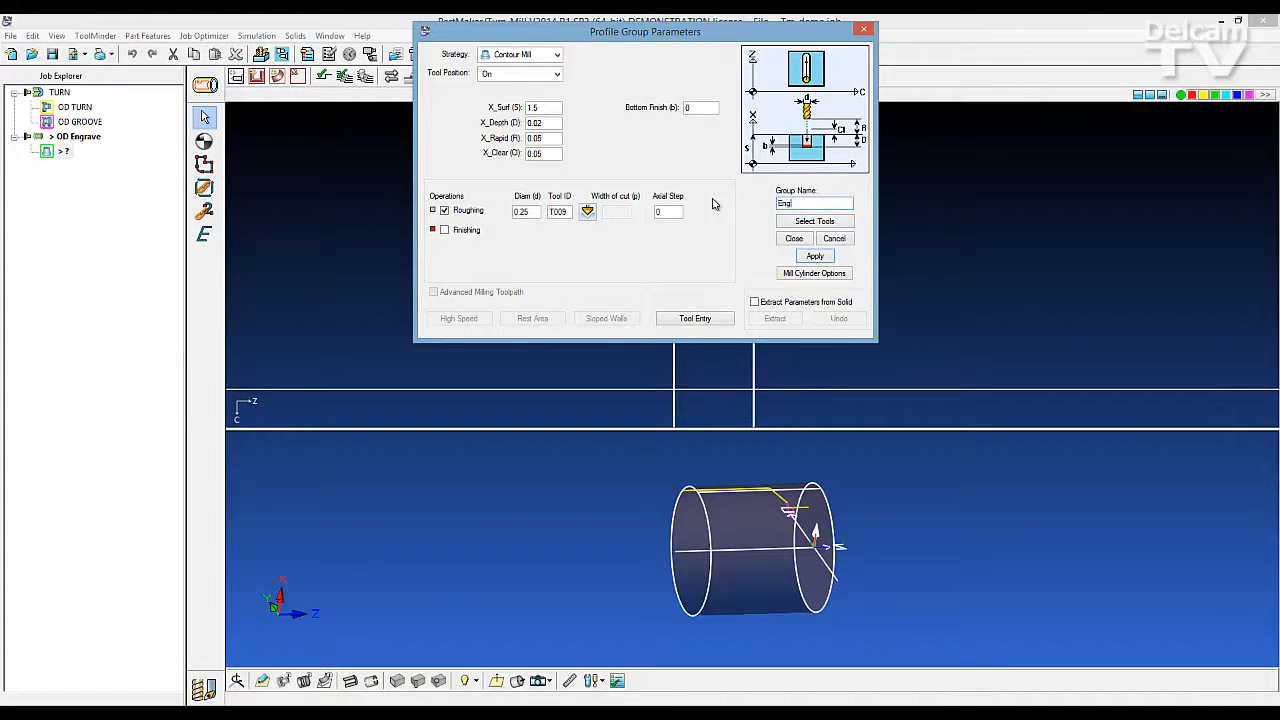
type("Engrave")
left_click(792, 240)
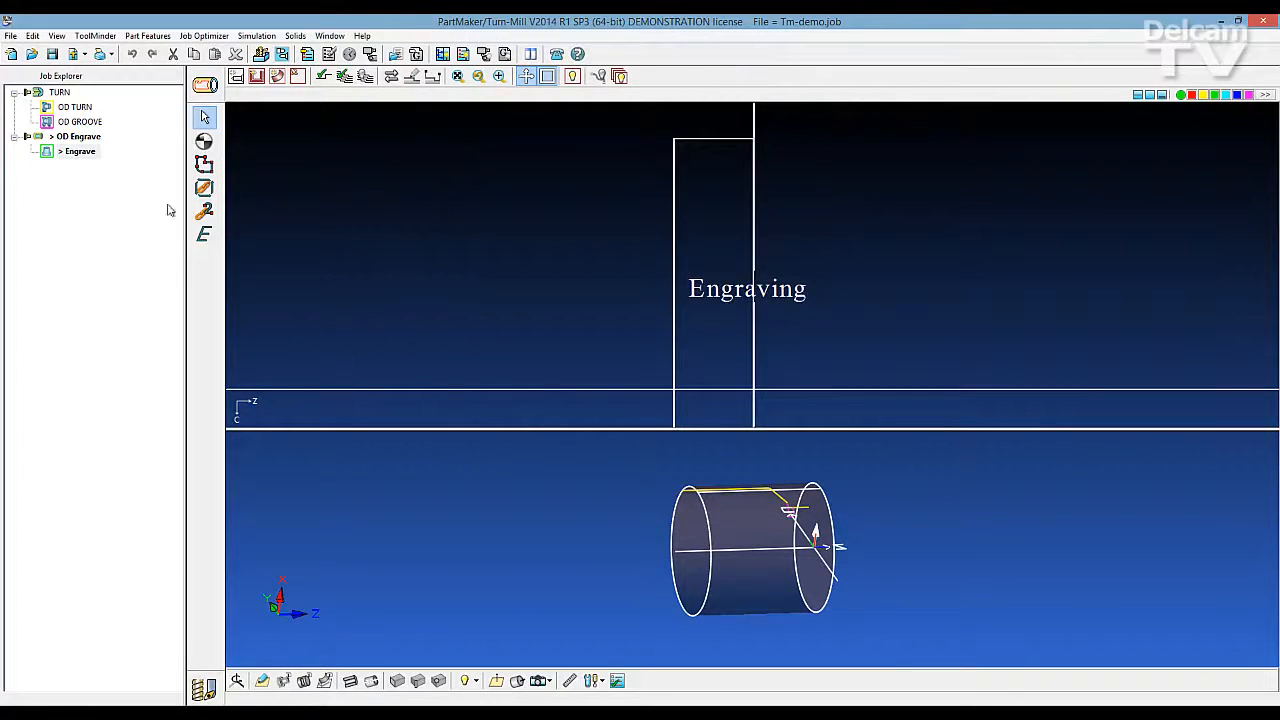
Convert the "Engraving" note in the OD Engrave face window to profiles in the Engrave group
left_click(700, 300)
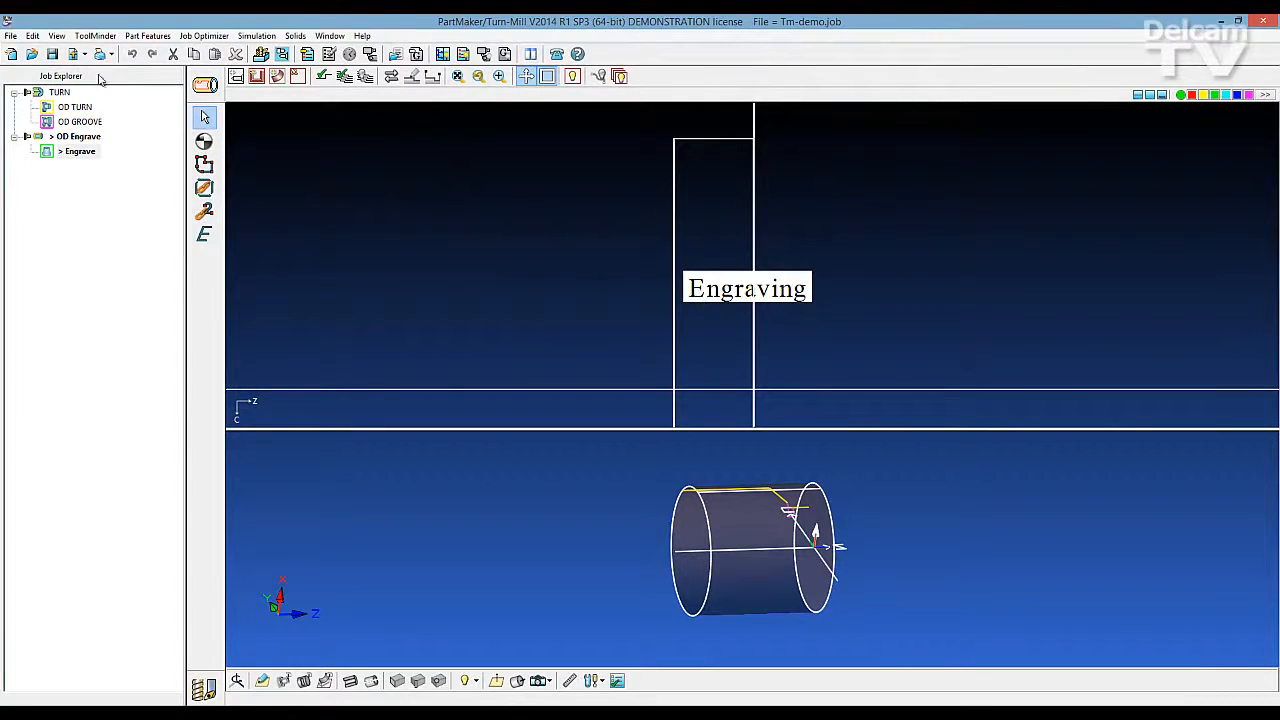
left_click(33, 36)
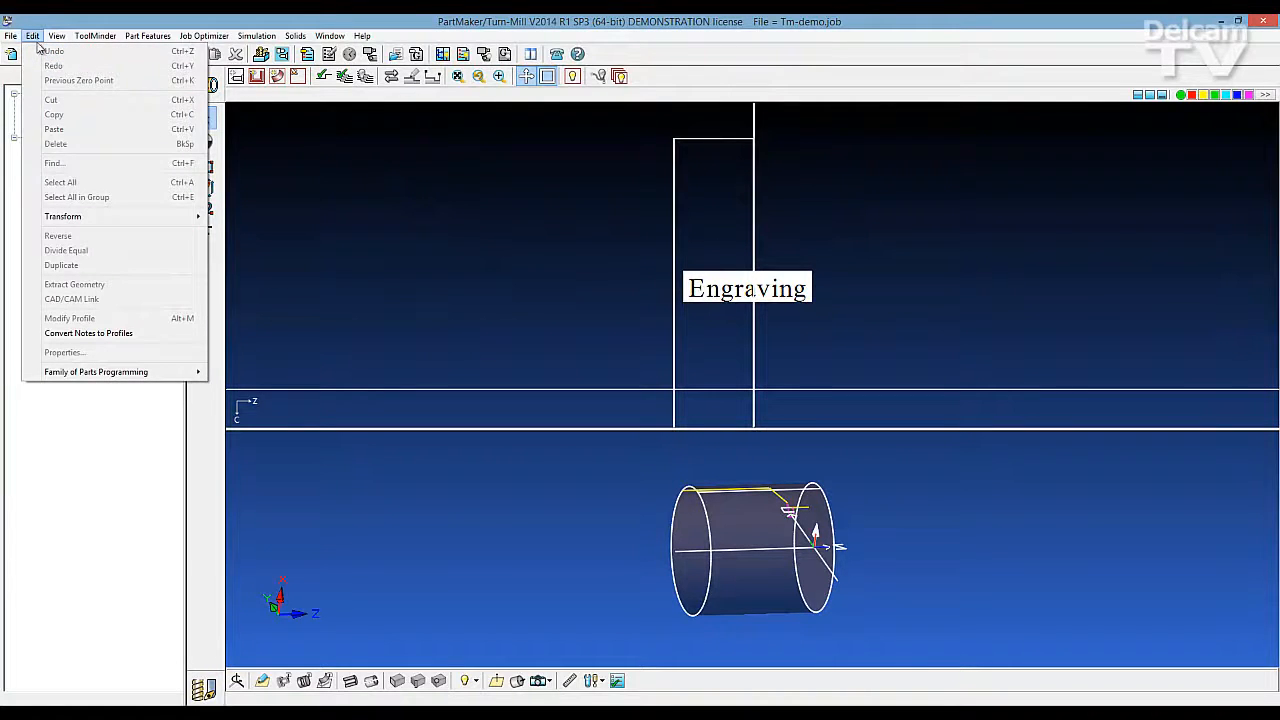
left_click(136, 335)
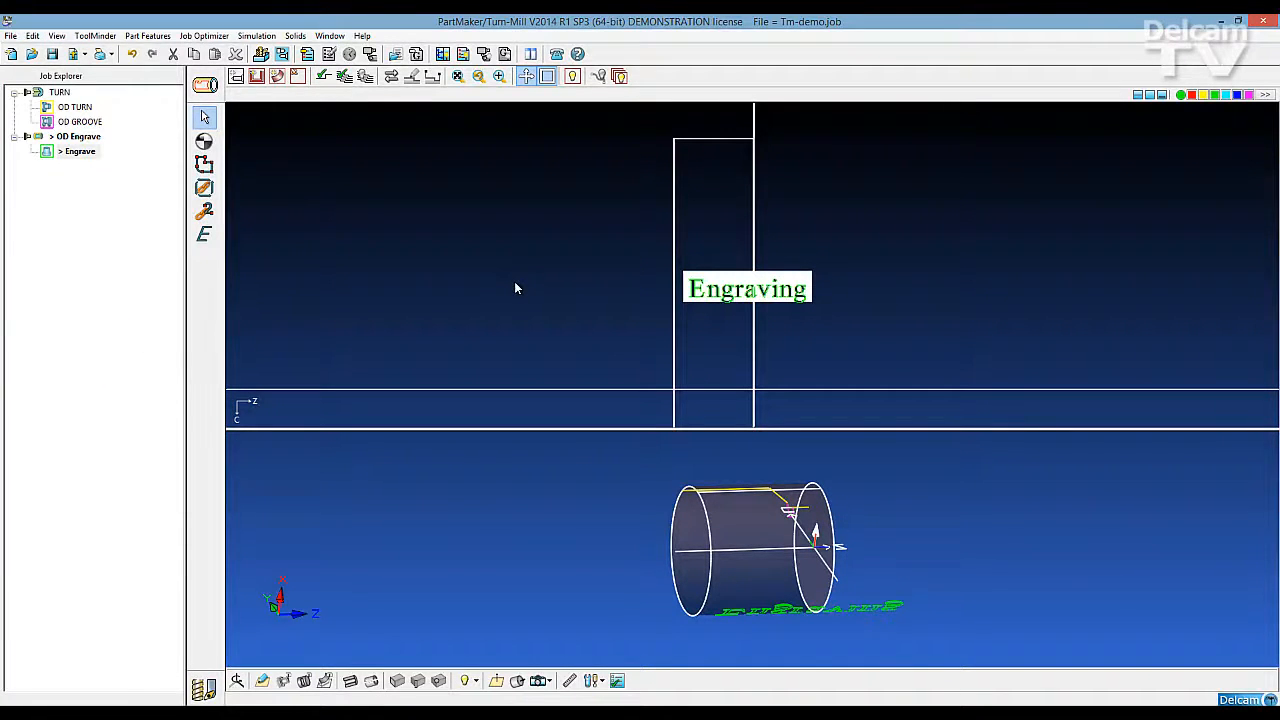
Rotate all the converted "Engraving" letter profiles by 90 degrees so the text runs around the cylinder
middle_click_drag(717, 562, 698, 514)
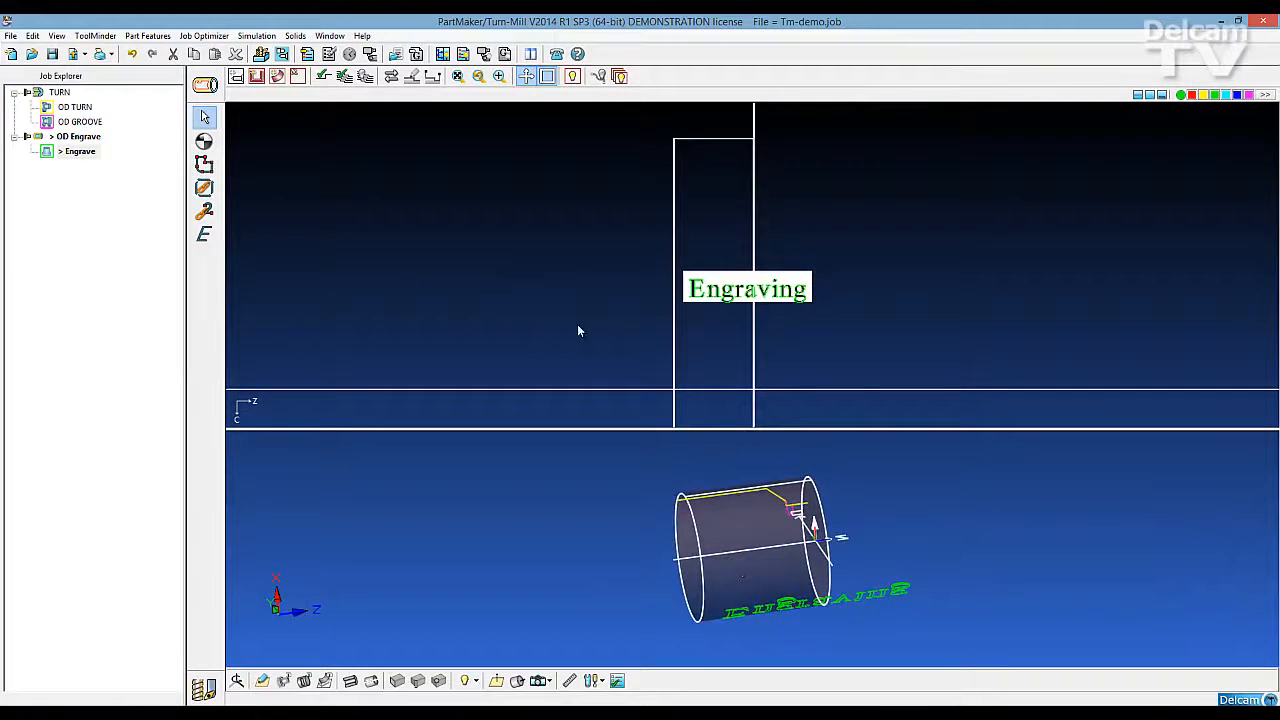
scroll(577, 325, "up", 3)
scroll(571, 320, "down", 2)
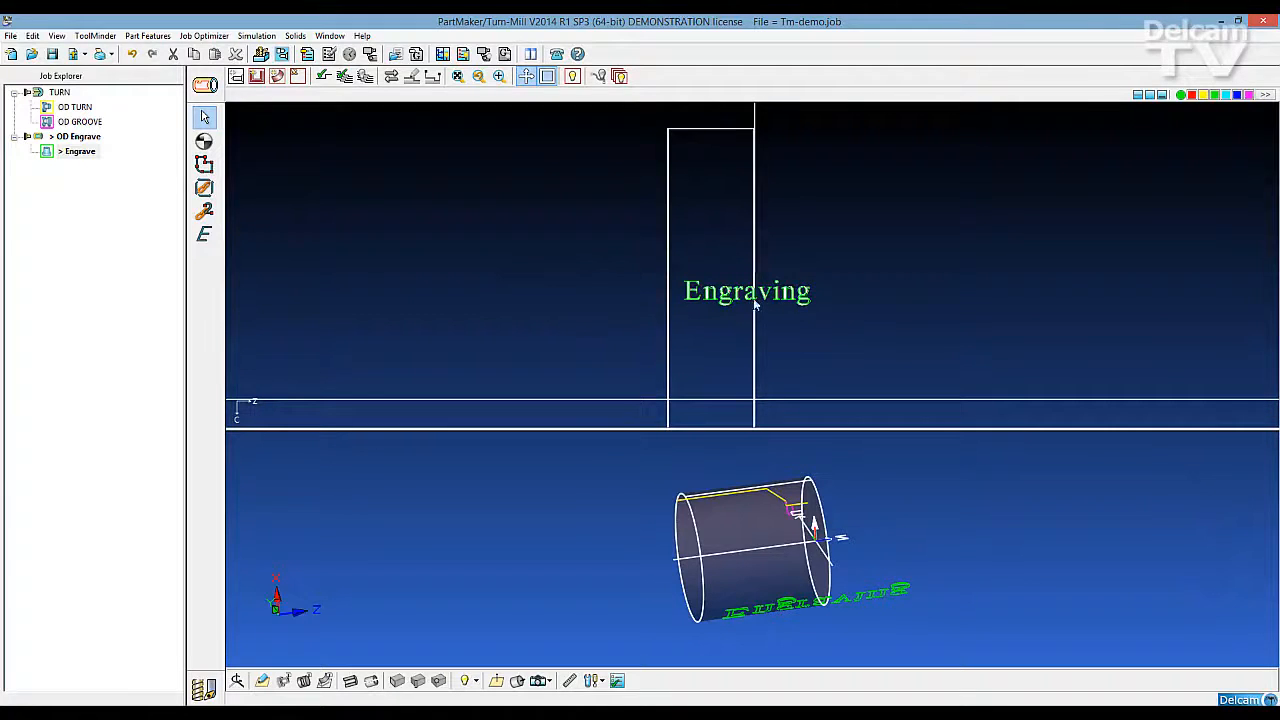
left_click_drag(814, 320, 826, 321)
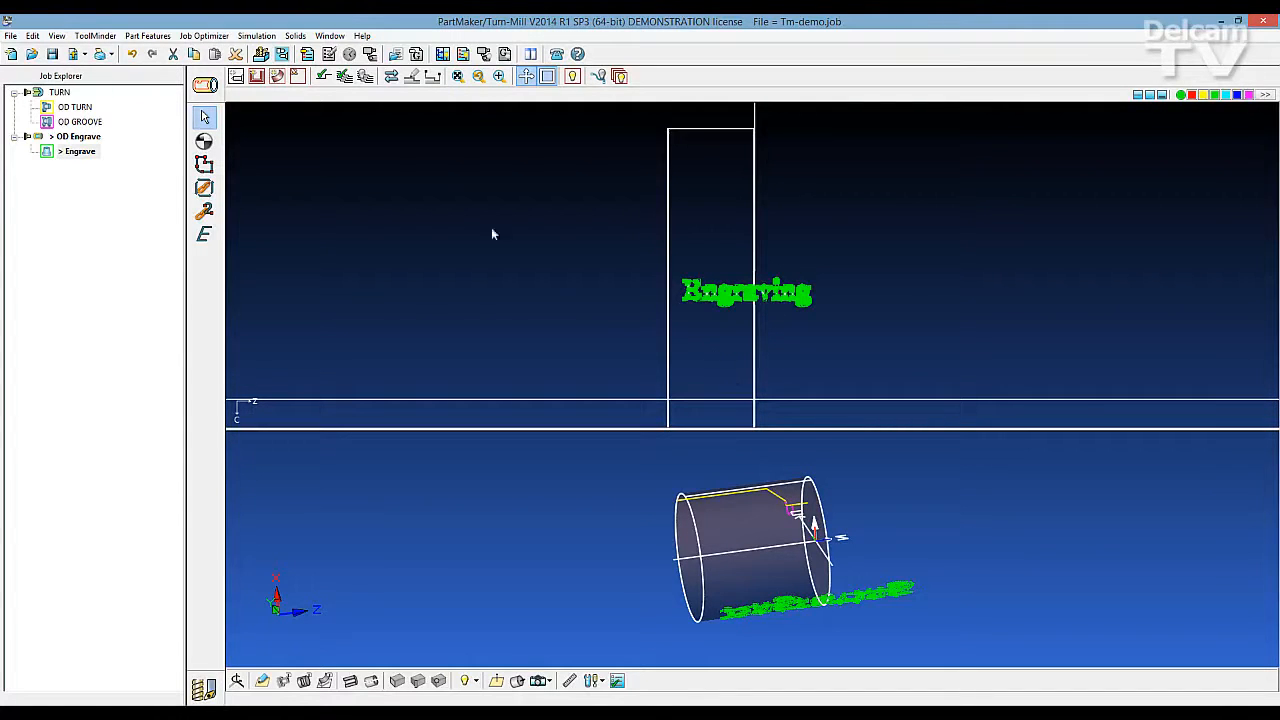
left_click(36, 37)
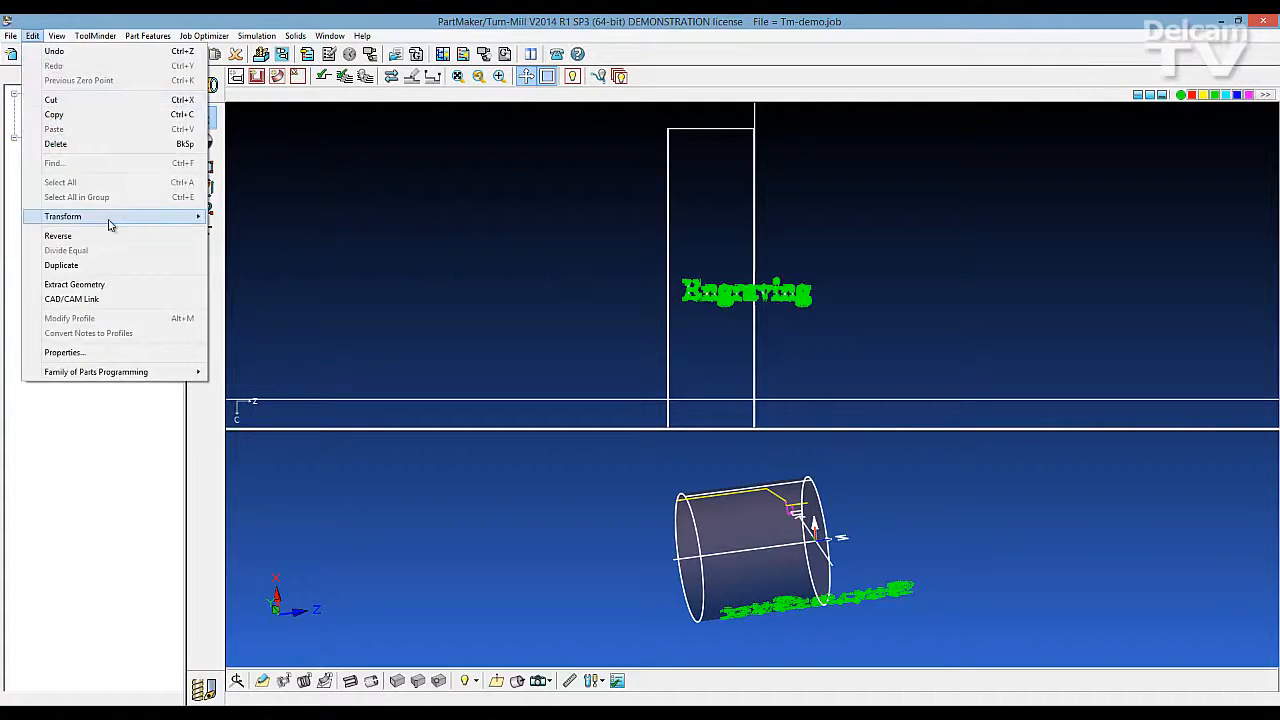
mouse_move(180, 228)
left_click(241, 217)
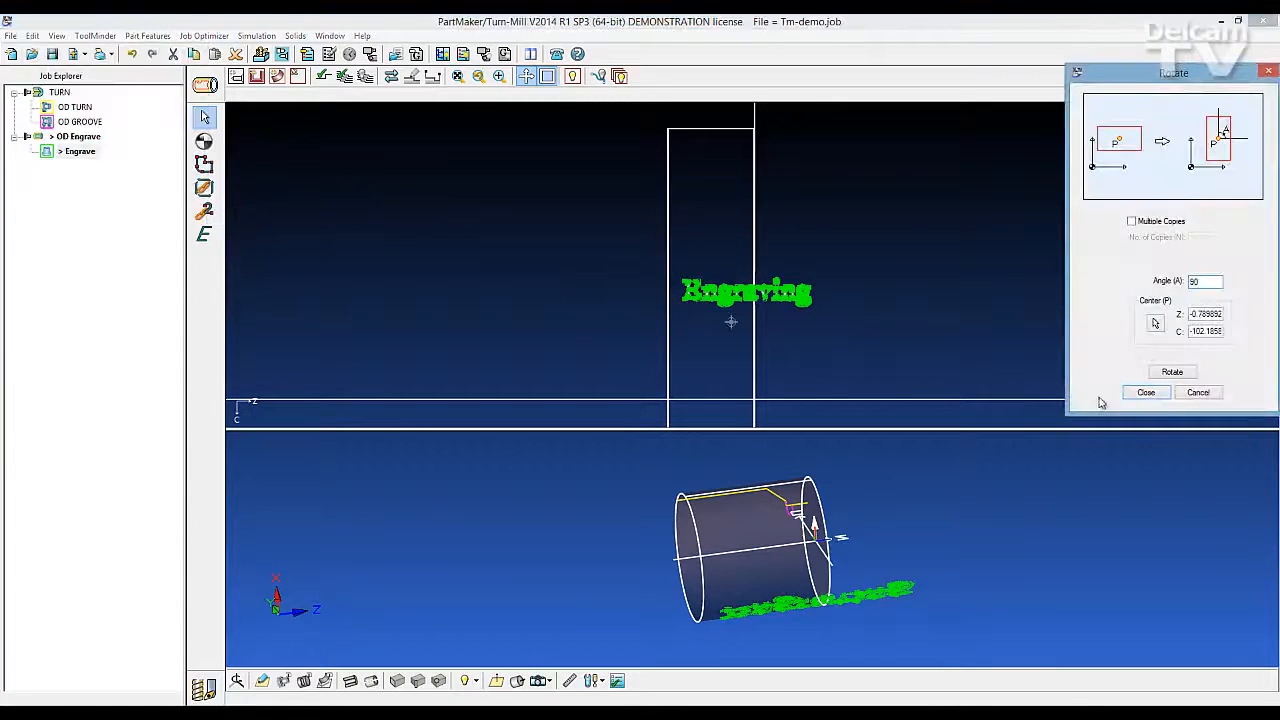
left_click(1170, 373)
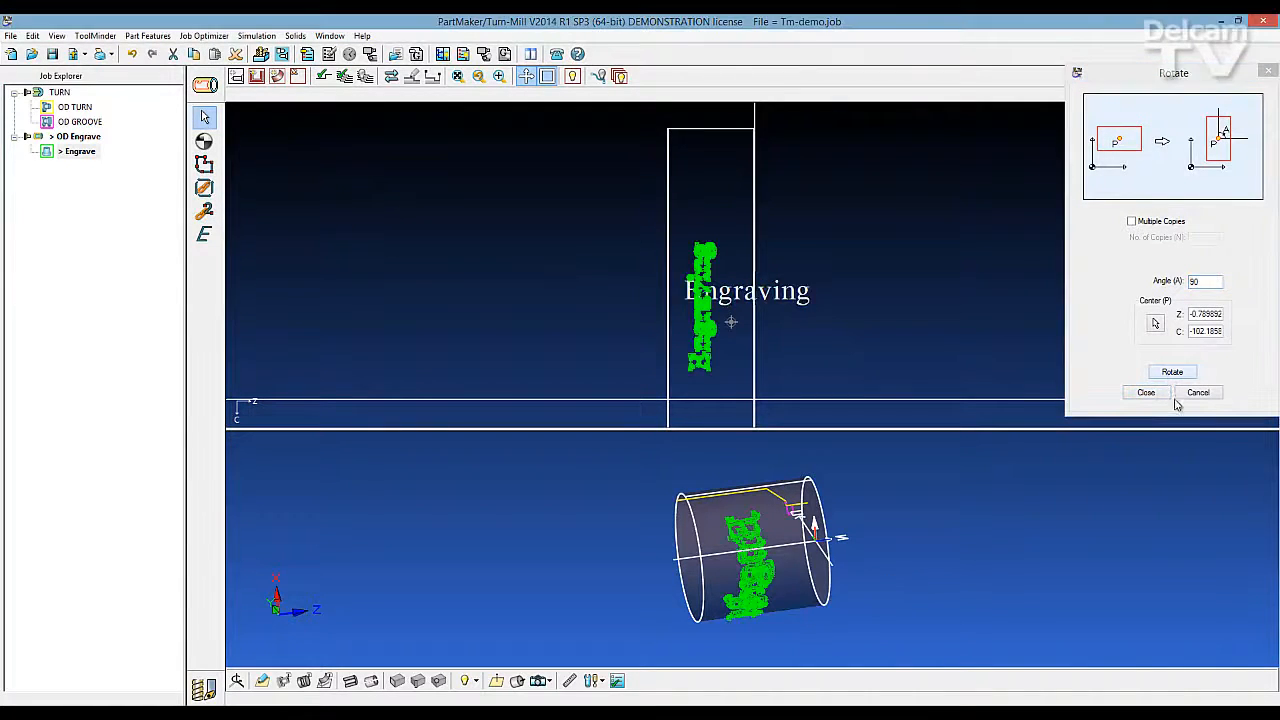
left_click(1147, 393)
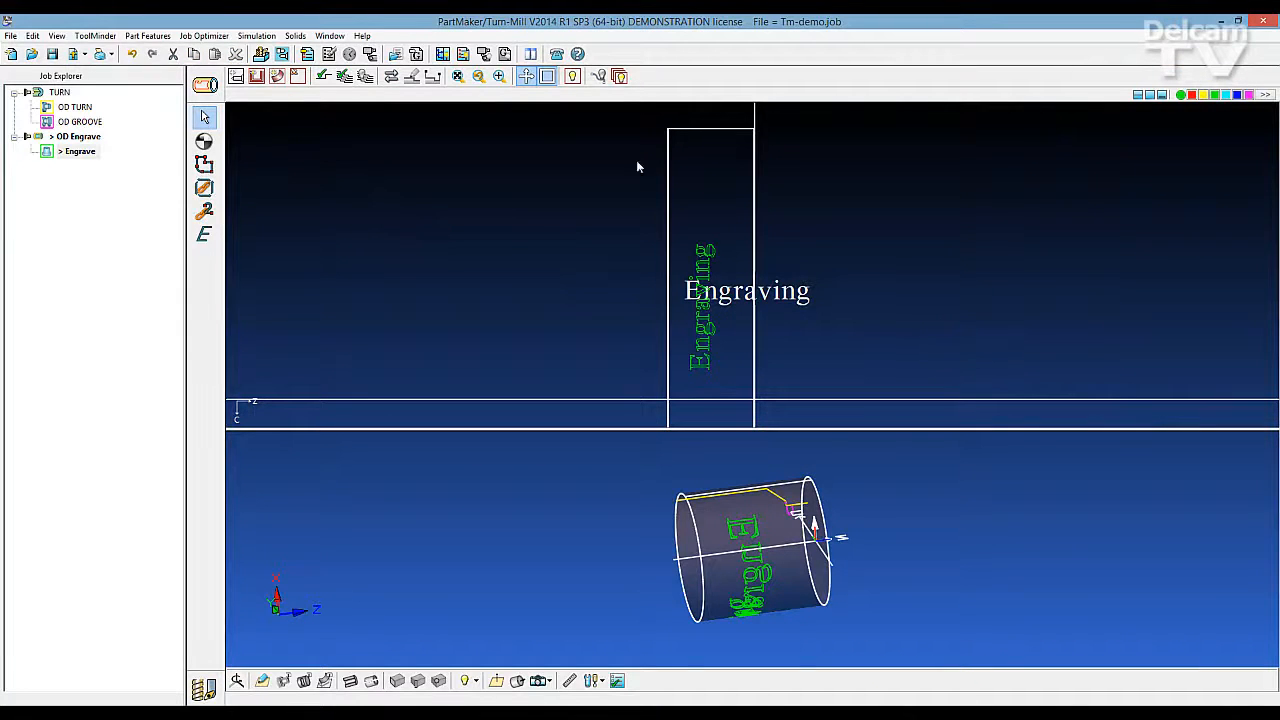
Verify the Engrave group's tool path on the solid model with a solid tool, and clear the verification display
middle_click_drag(762, 575, 812, 568)
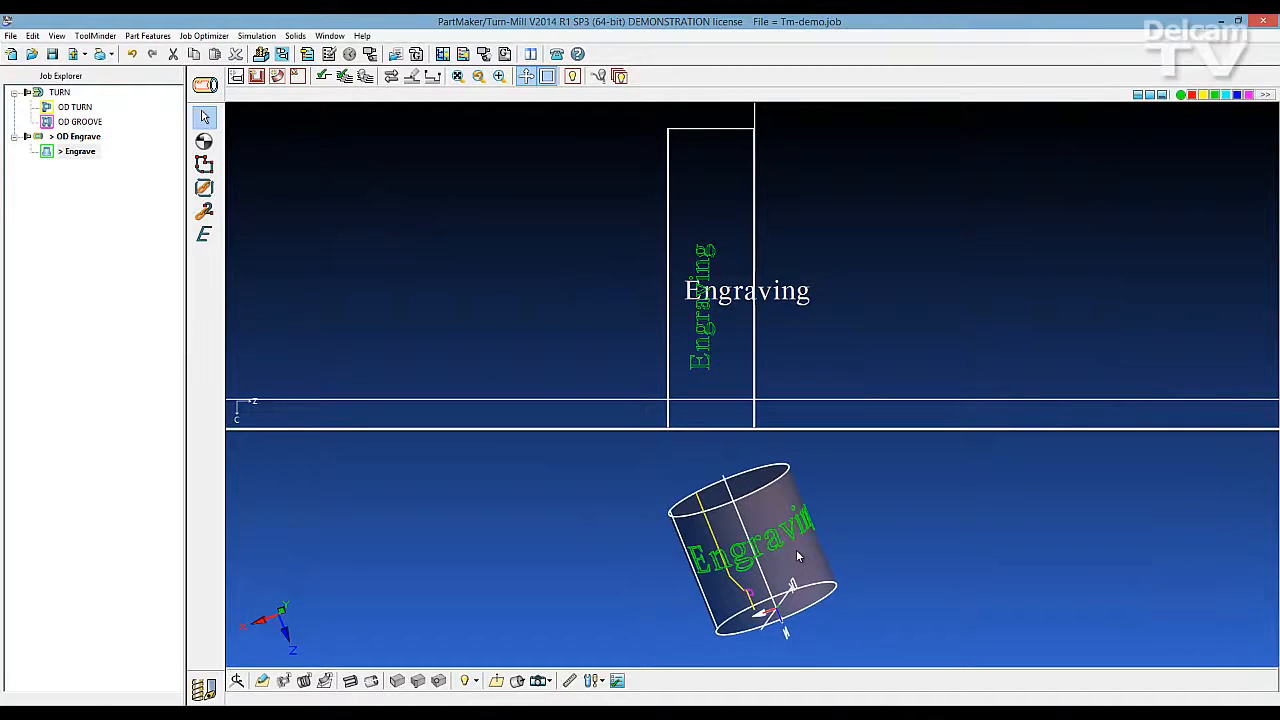
left_click(323, 78)
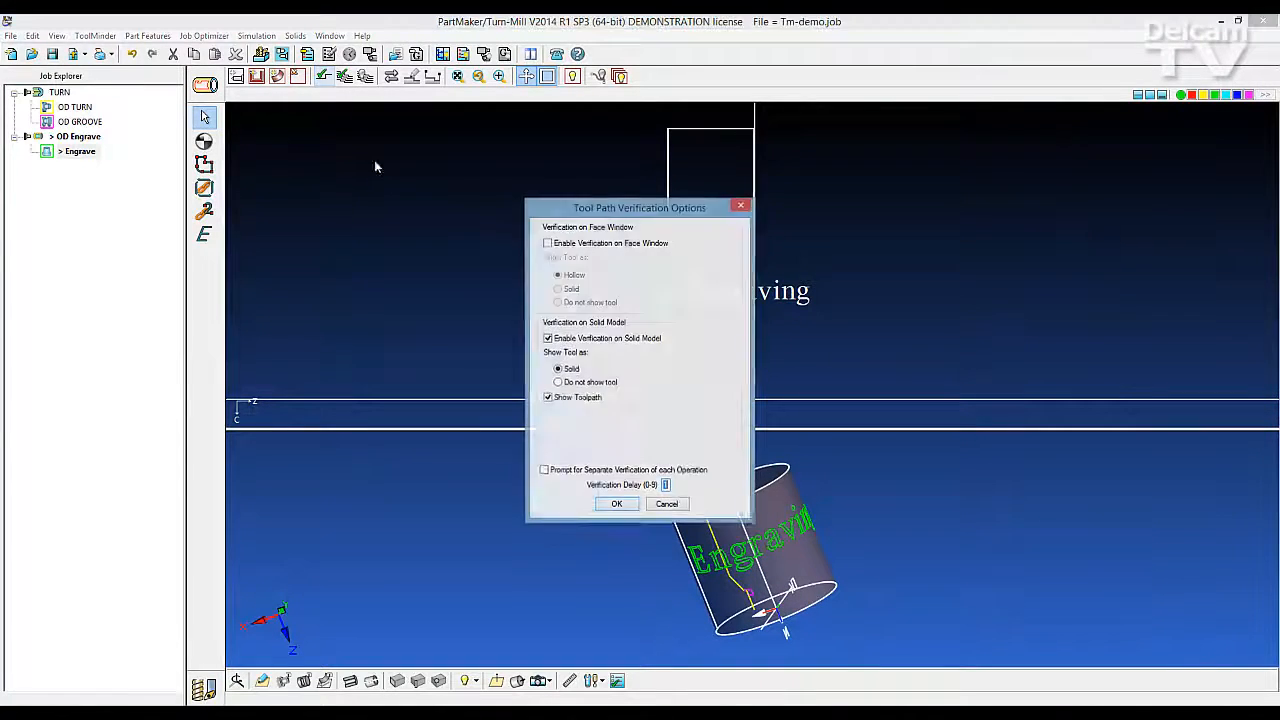
left_click(649, 506)
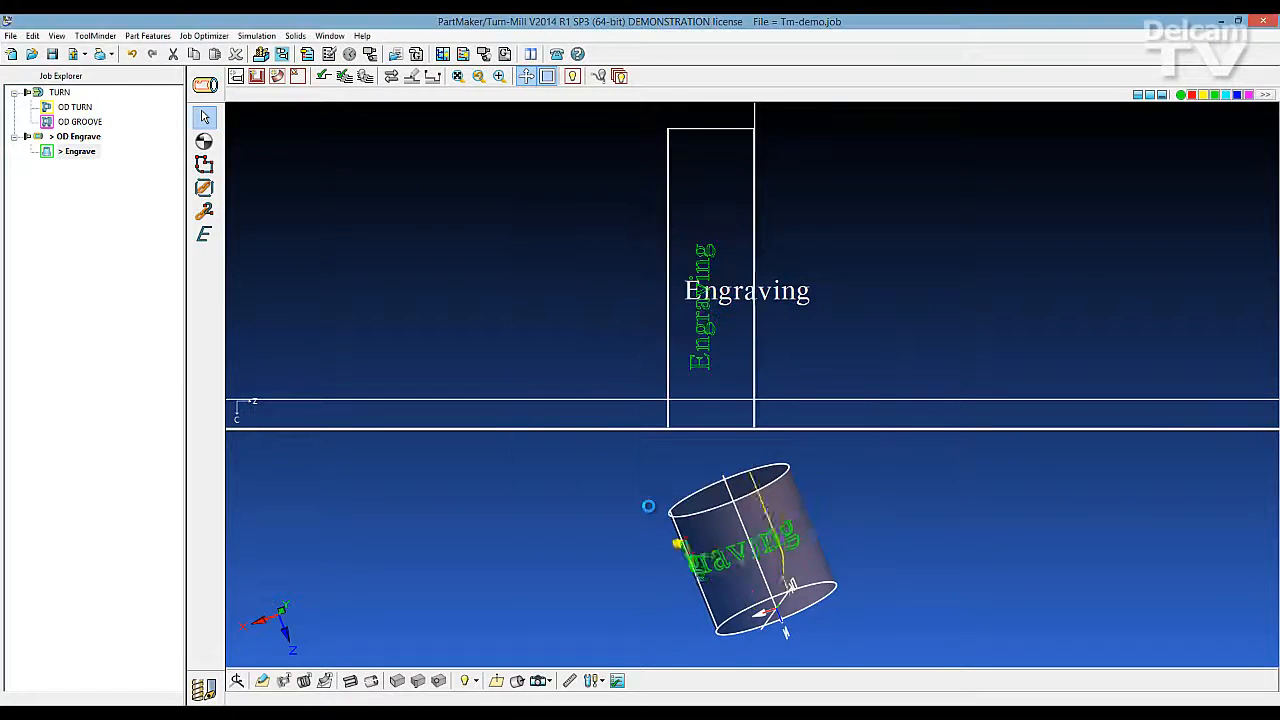
middle_click_drag(817, 608, 856, 532)
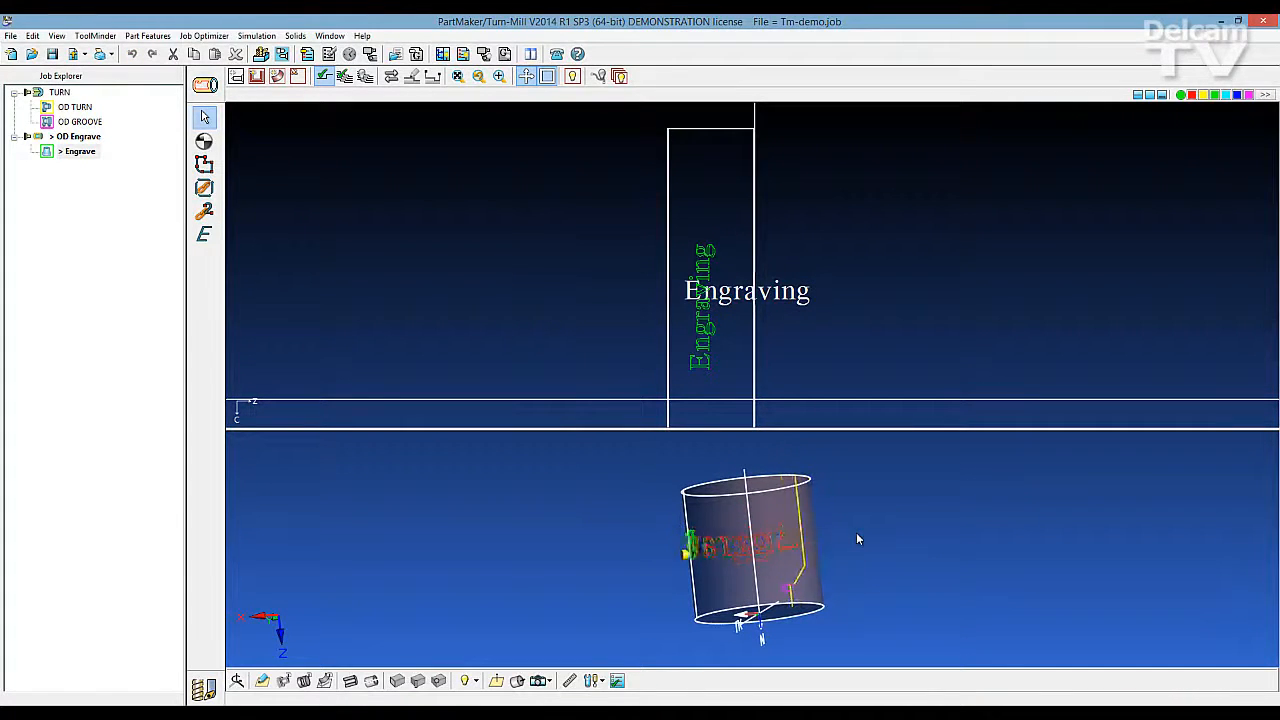
left_click(365, 77)
Generate the process table for the turning, grooving and engraving operations
left_click(203, 35)
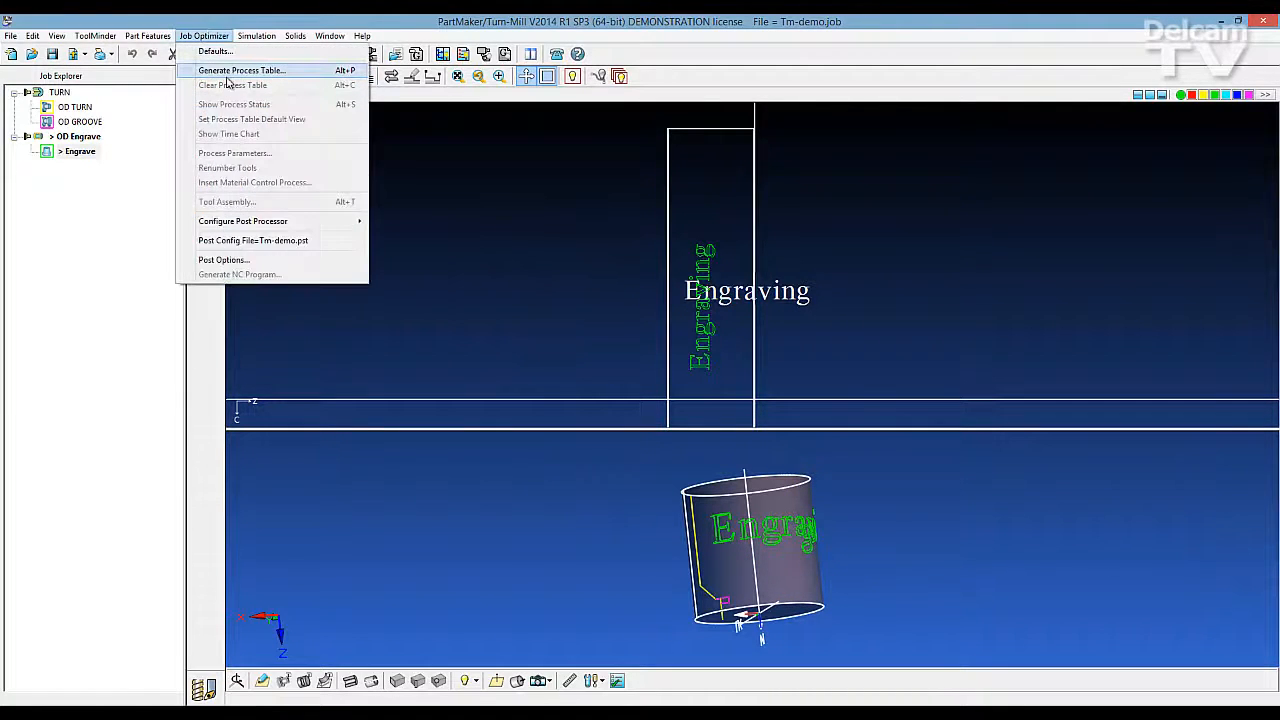
left_click(222, 68)
left_click(676, 413)
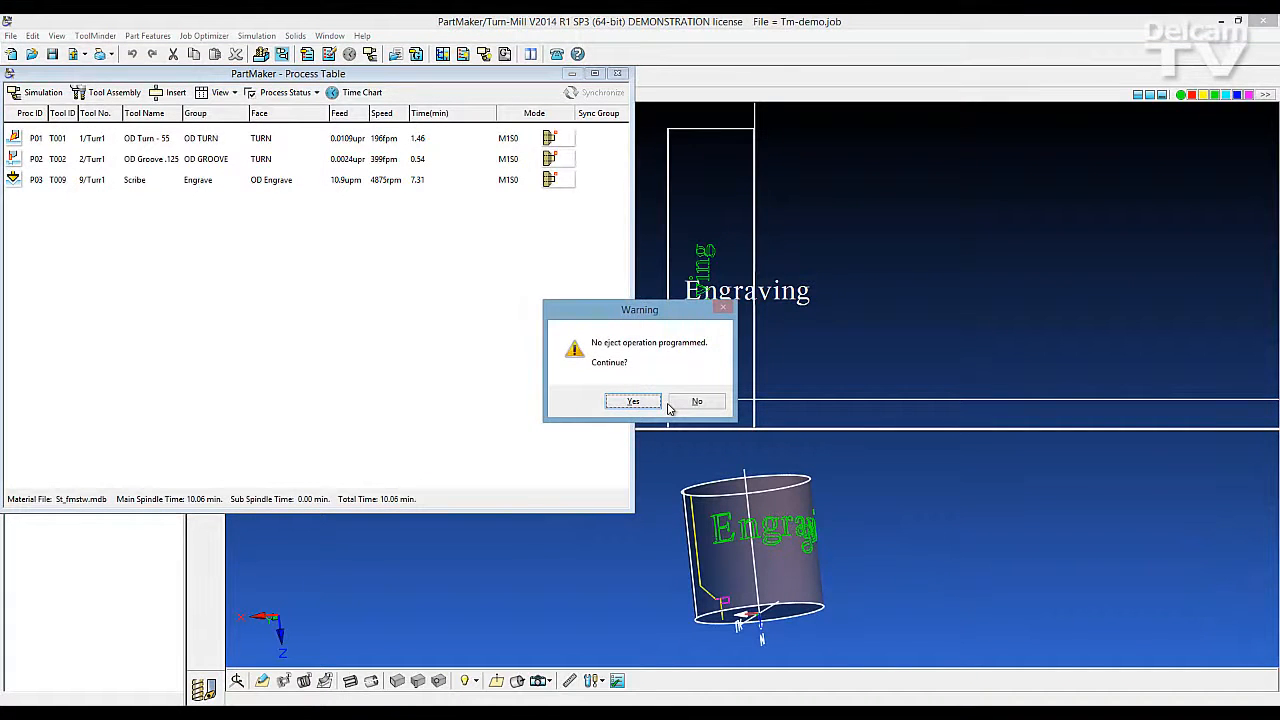
Run the machining simulation without an eject operation and examine the scribe engraving the outer diameter up close
left_click(633, 401)
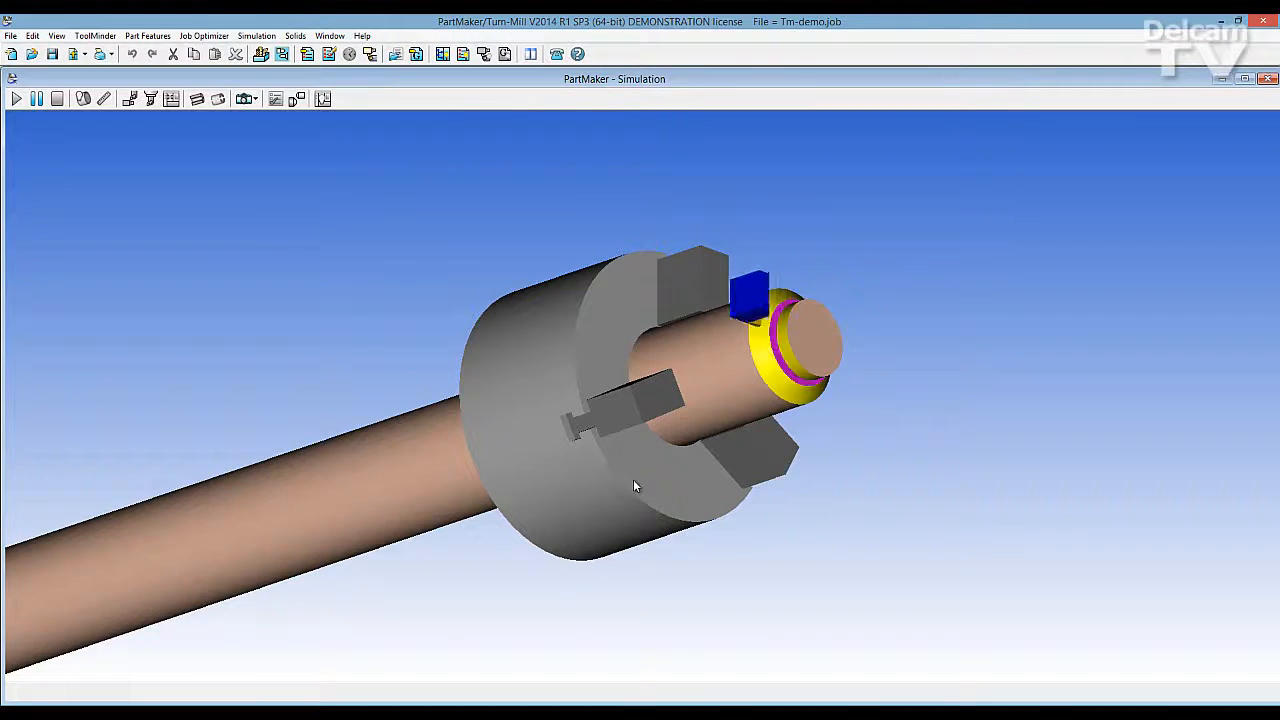
scroll(762, 456, "up", 4)
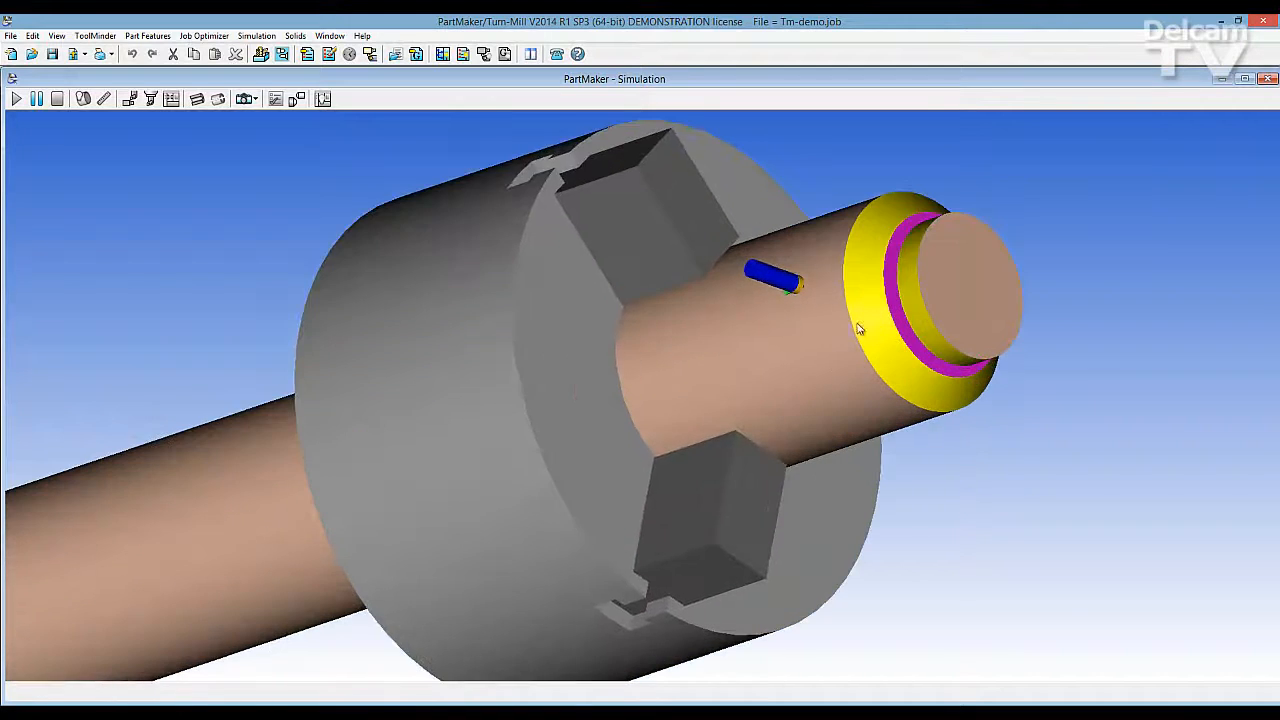
middle_click_drag(858, 329, 895, 341)
scroll(895, 342, "up", 3)
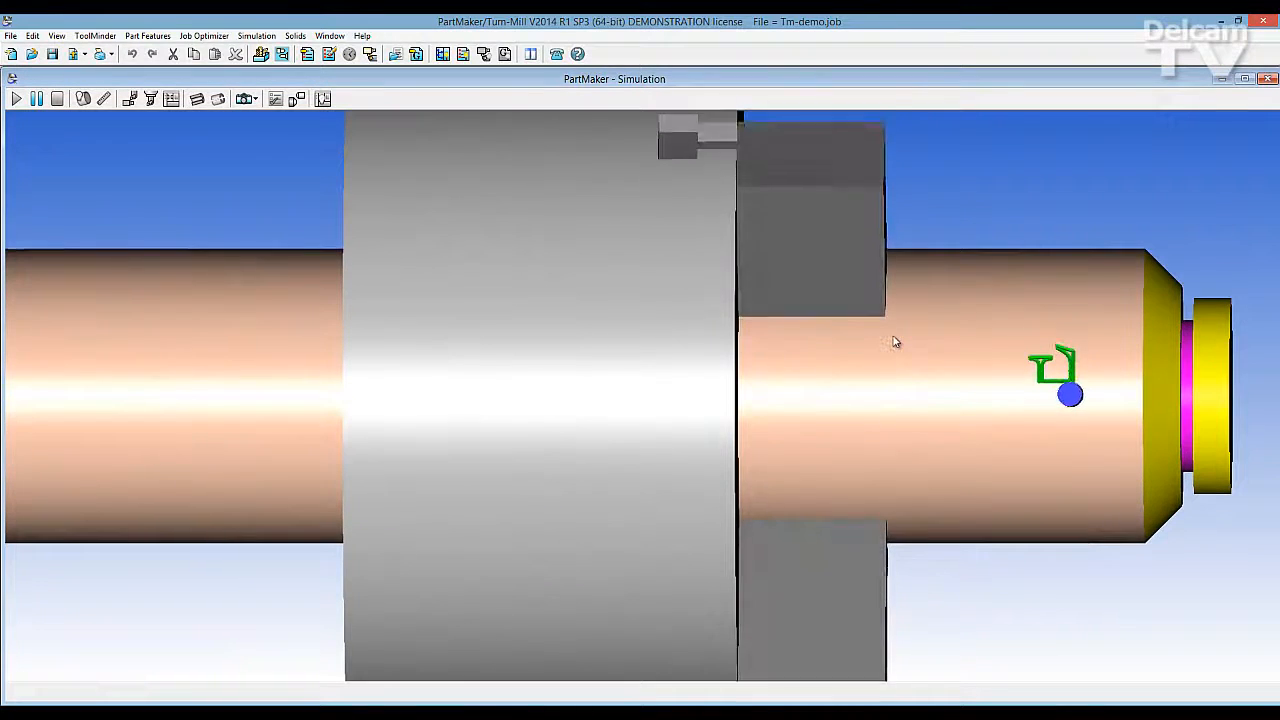